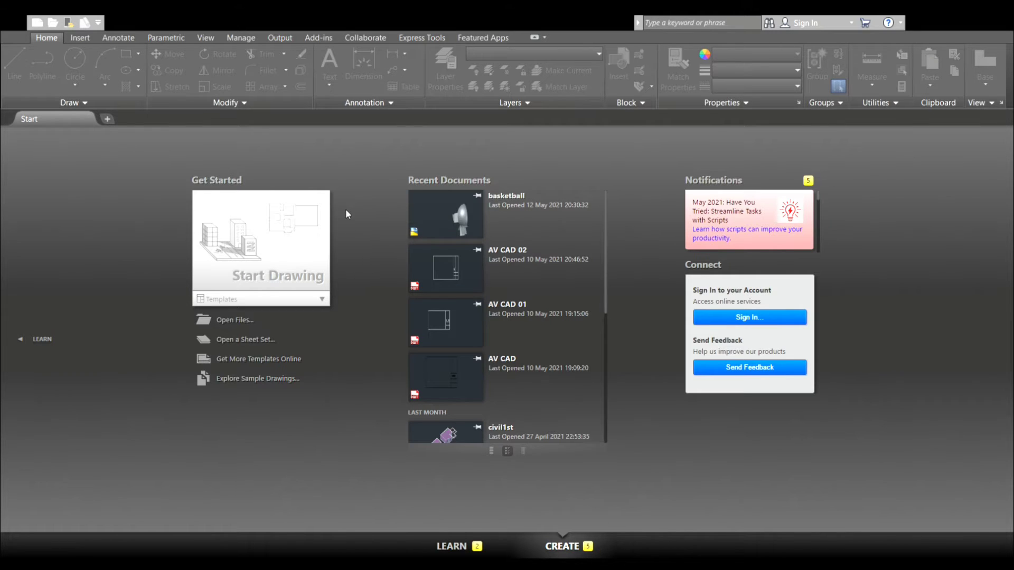
Start Drawing2 from the default template, which includes an AV CAD title block
click(299, 248)
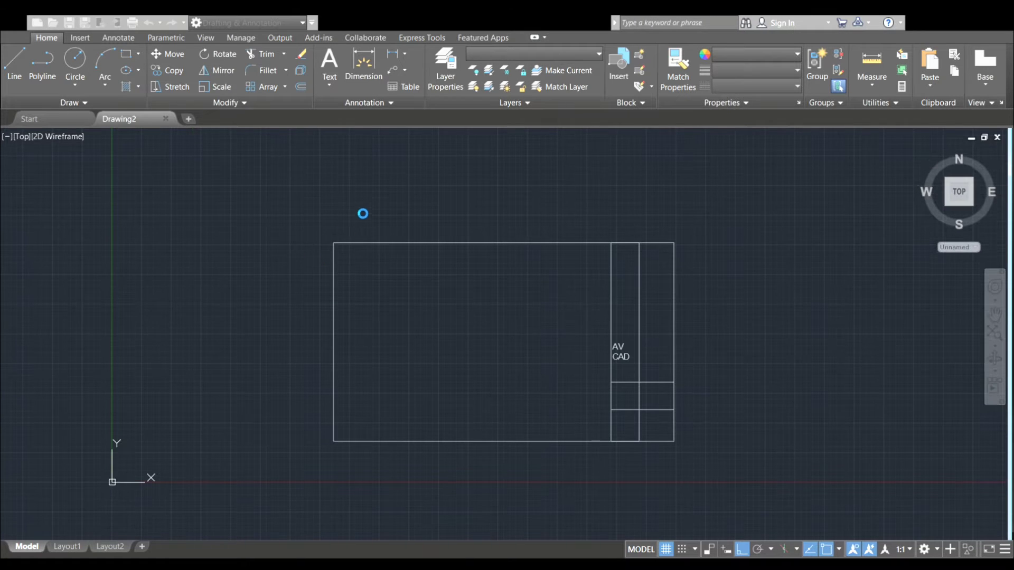
Window-select and delete the whole AV CAD title block, leaving model space empty
click(313, 189)
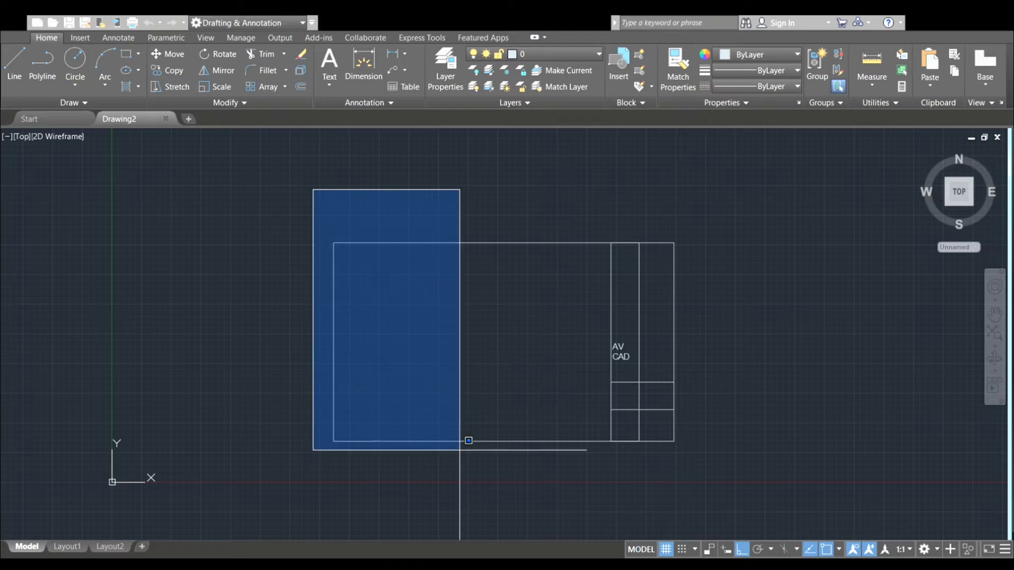
click(712, 445)
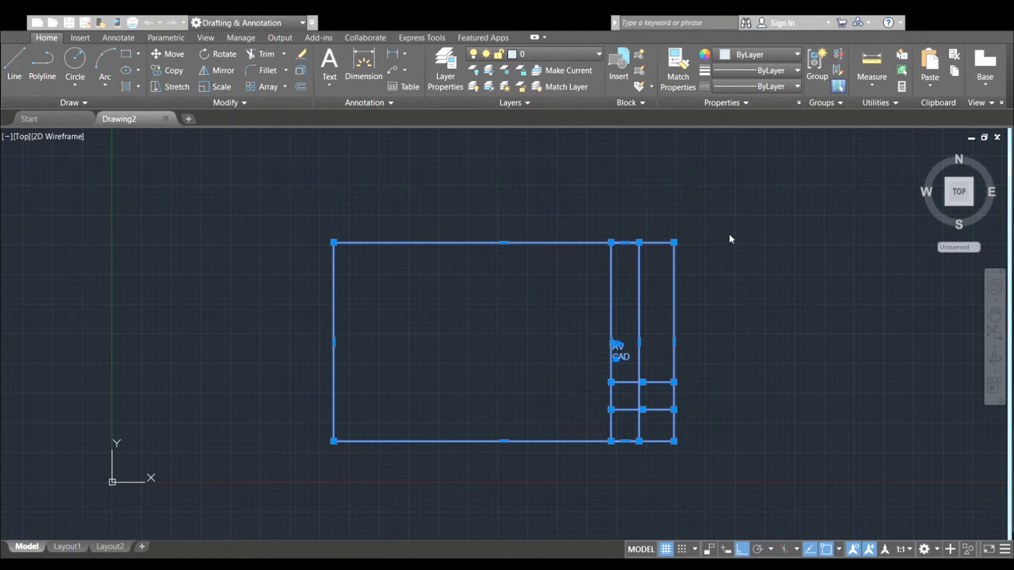
key(Delete)
mouse_move(539, 231)
middle_down()
mouse_move(527, 256)
mouse_move(449, 278)
middle_up()
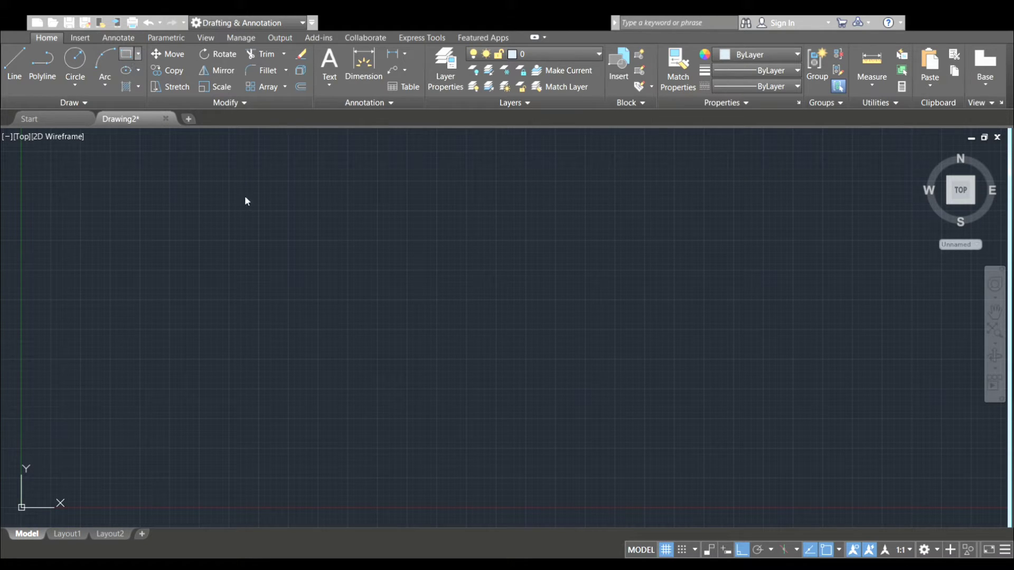
Draw a small rectangle and a horizontal baseline running right from its lower-left corner
click(366, 191)
click(450, 259)
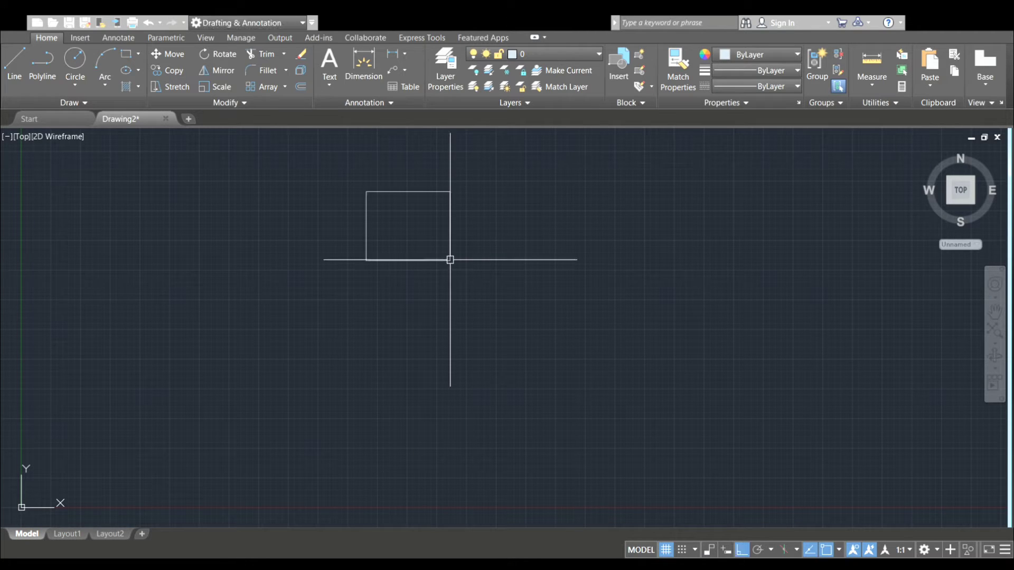
click(14, 74)
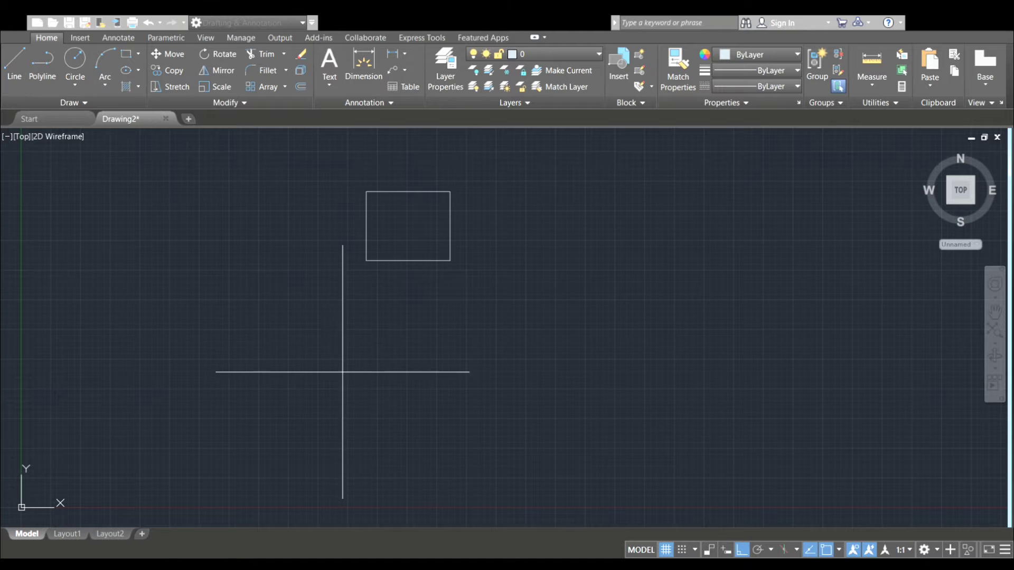
click(372, 260)
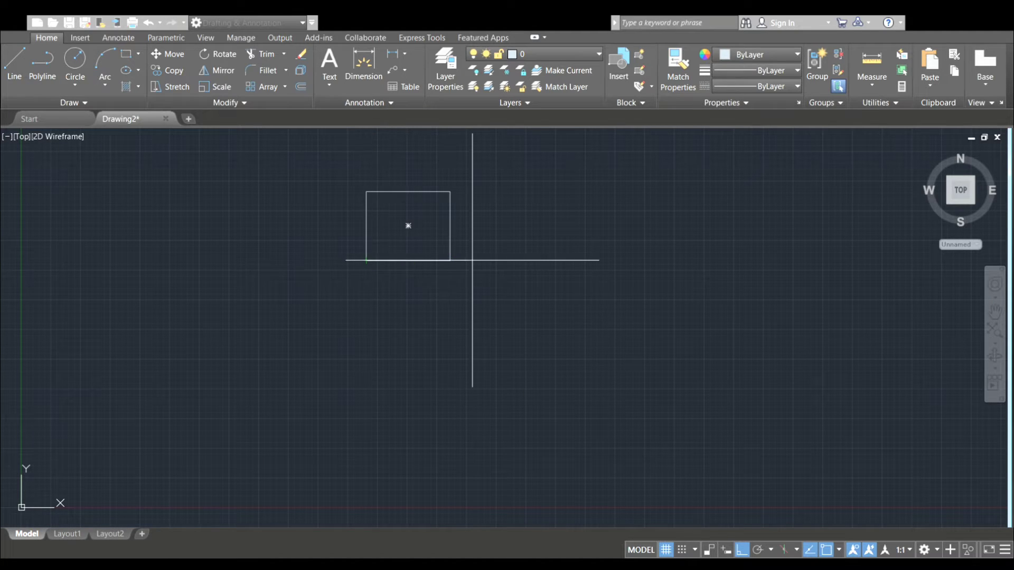
click(578, 262)
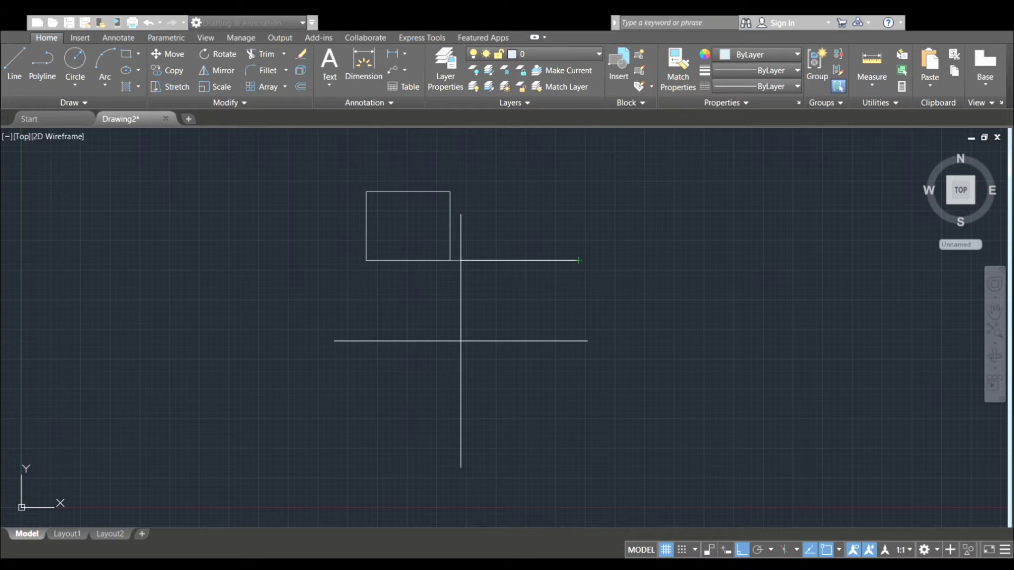
key(Escape)
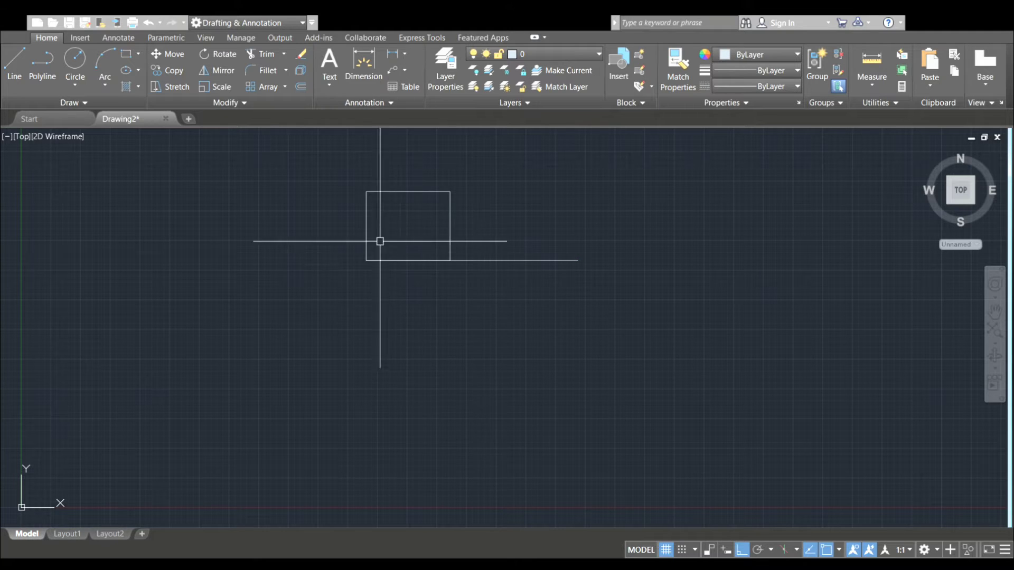
click(217, 56)
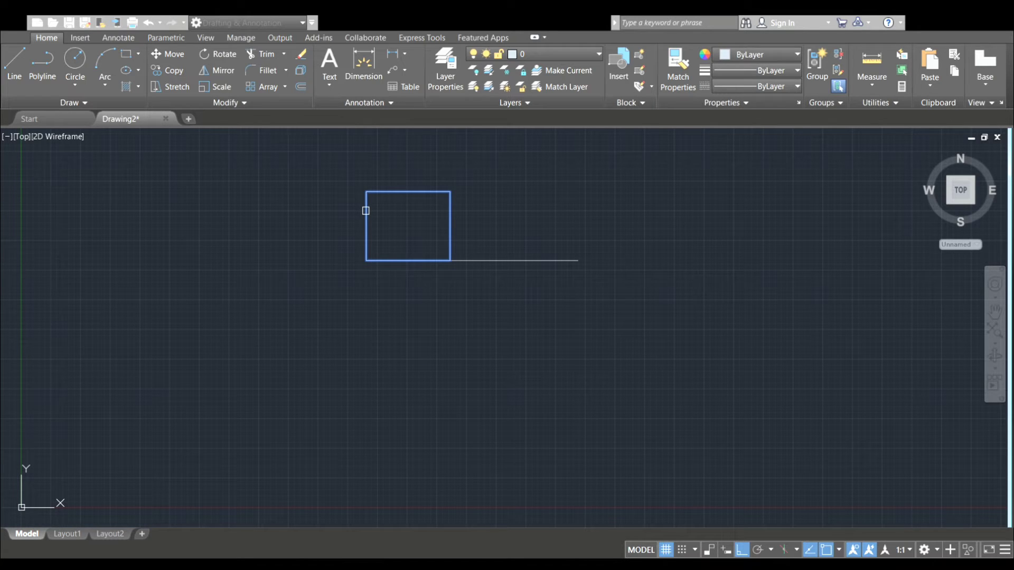
click(366, 211)
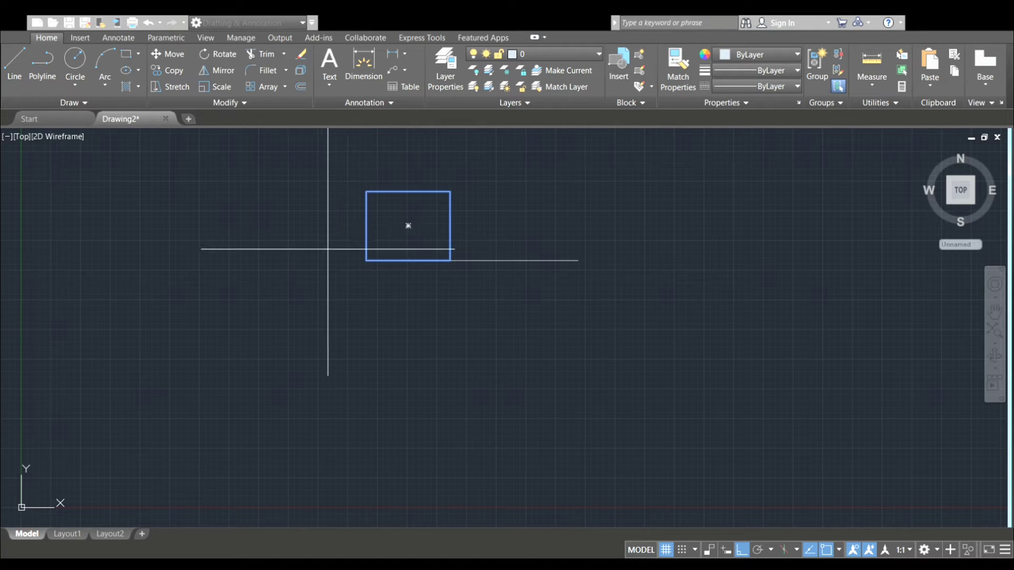
scroll(366, 260, up, 2)
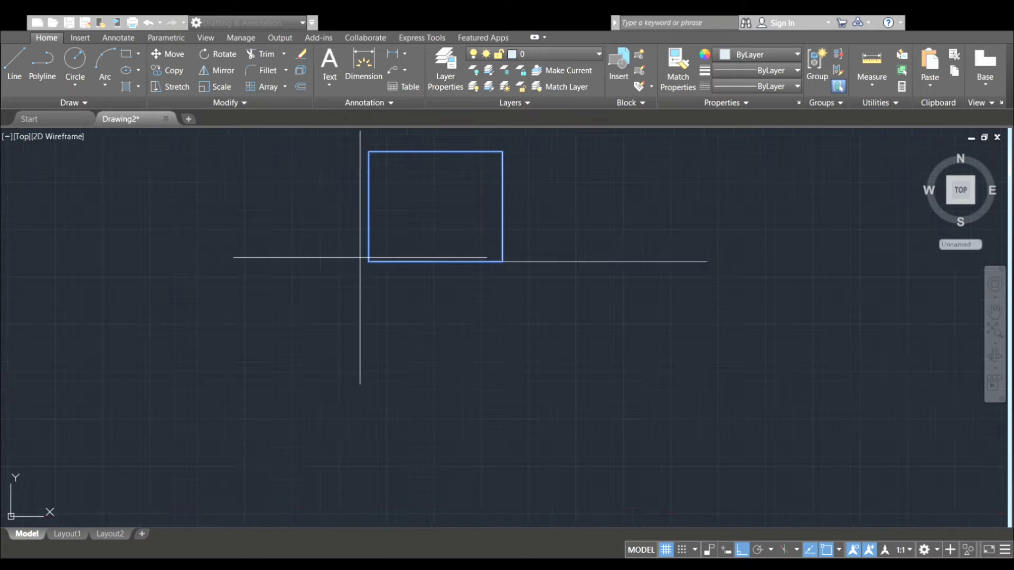
scroll(370, 262, up, 2)
key(Return)
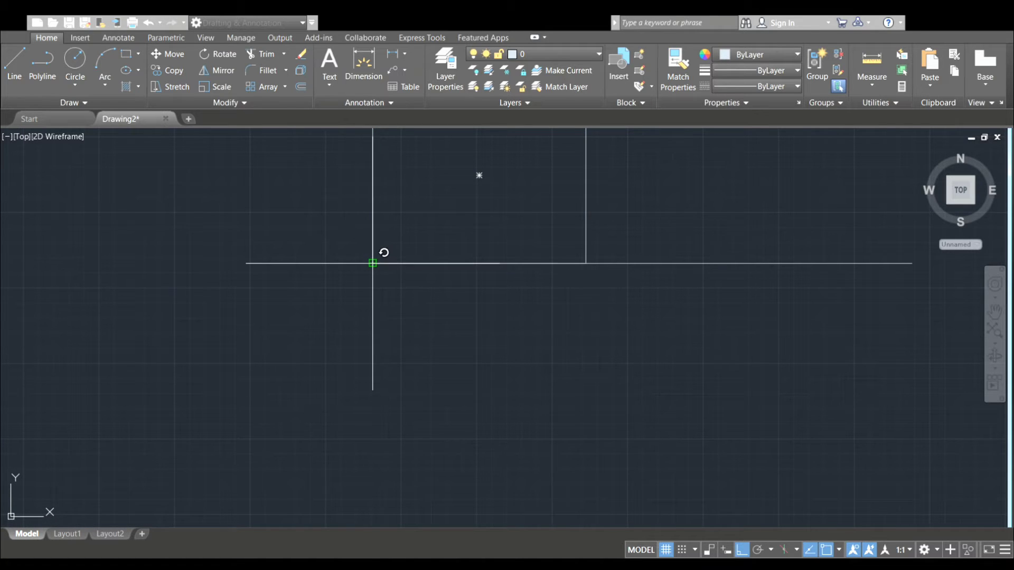
scroll(372, 263, down, 2)
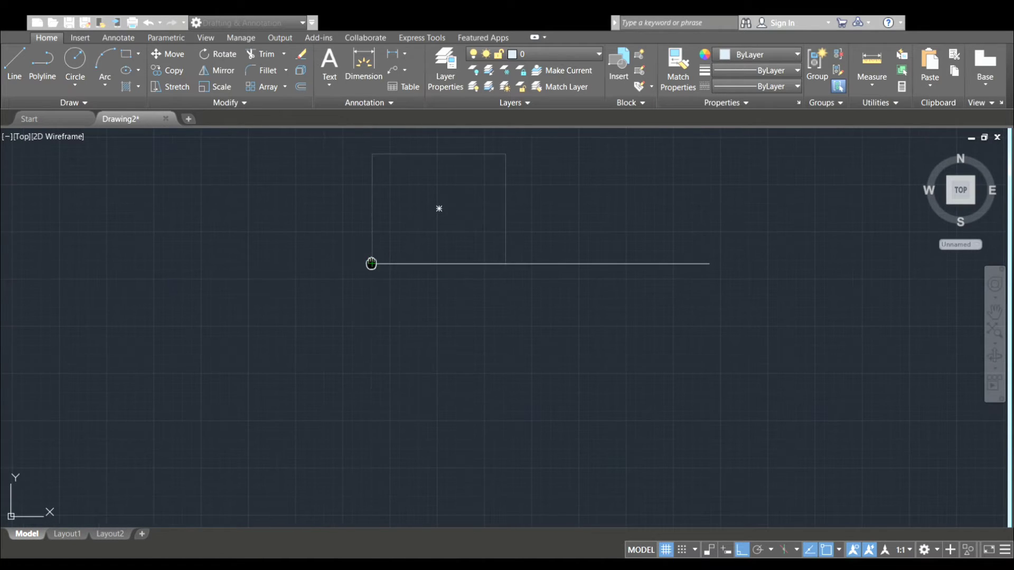
middle_drag(371, 263, 343, 319)
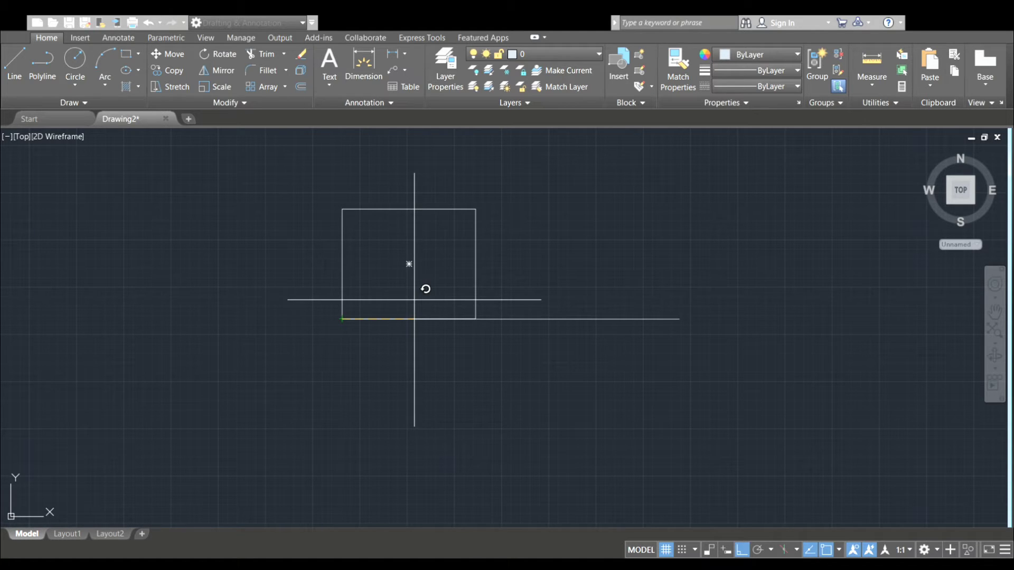
text(45)
key(Return)
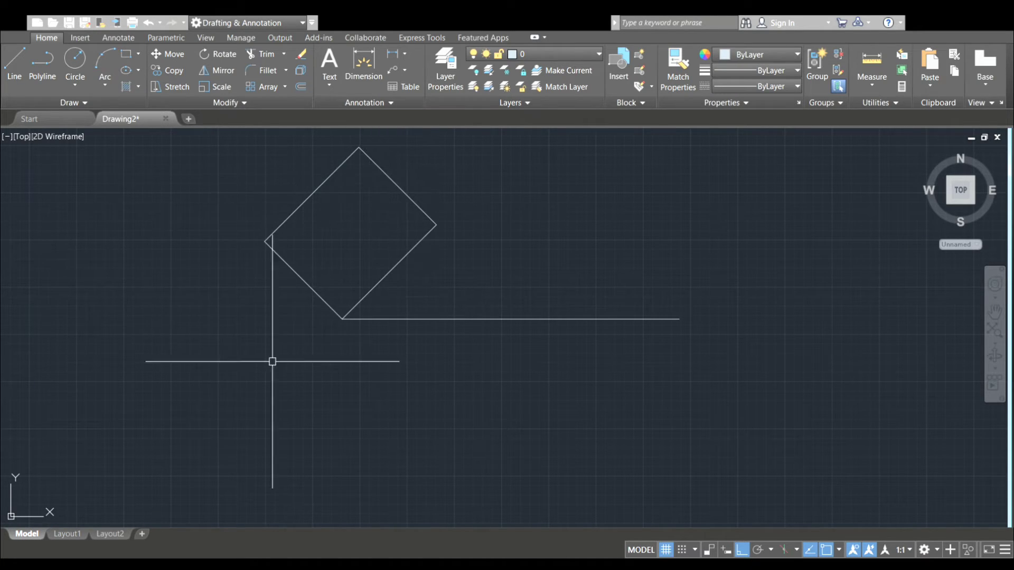
scroll(482, 235, down, 2)
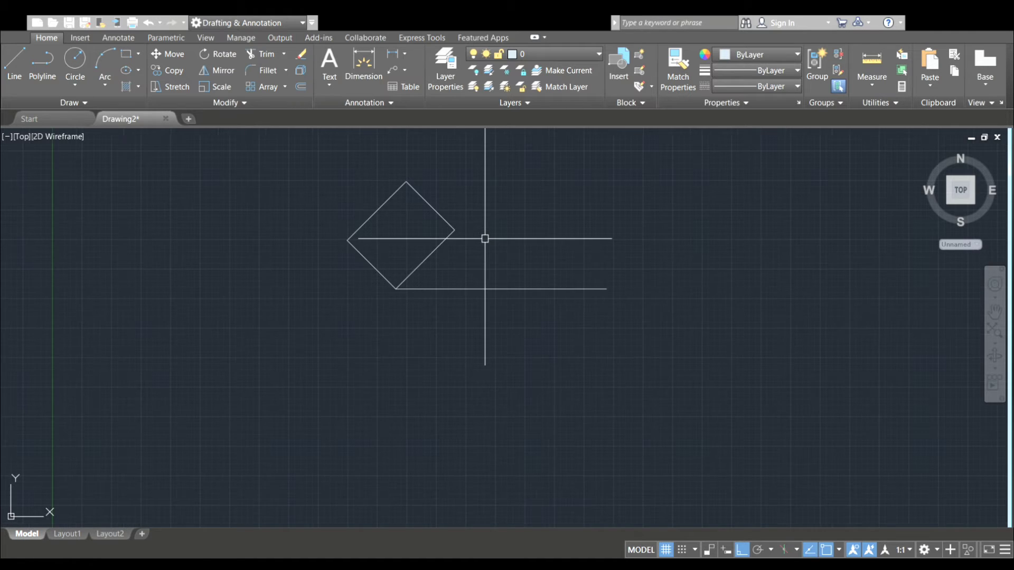
middle_drag(482, 247, 464, 262)
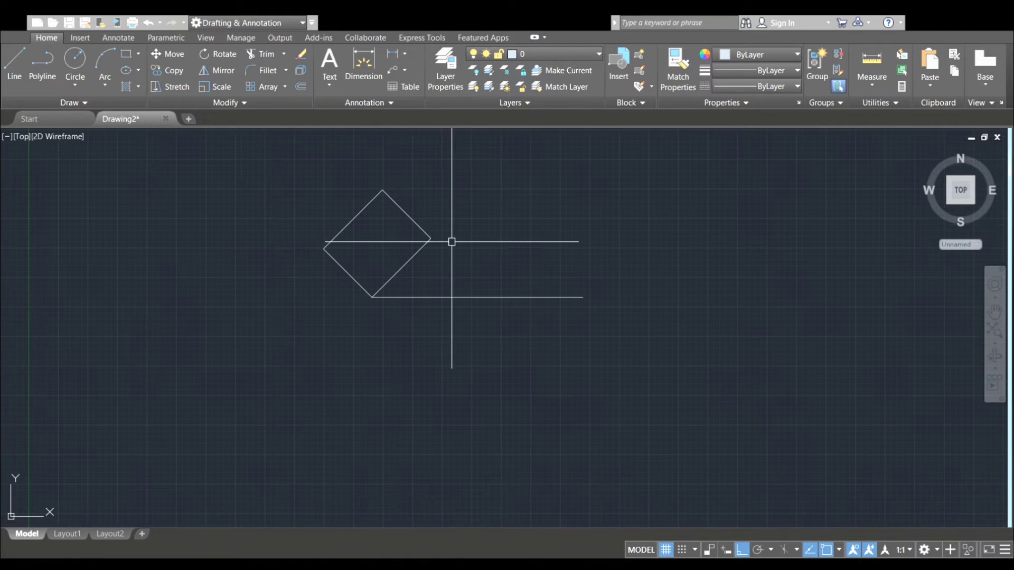
key(ctrl+z)
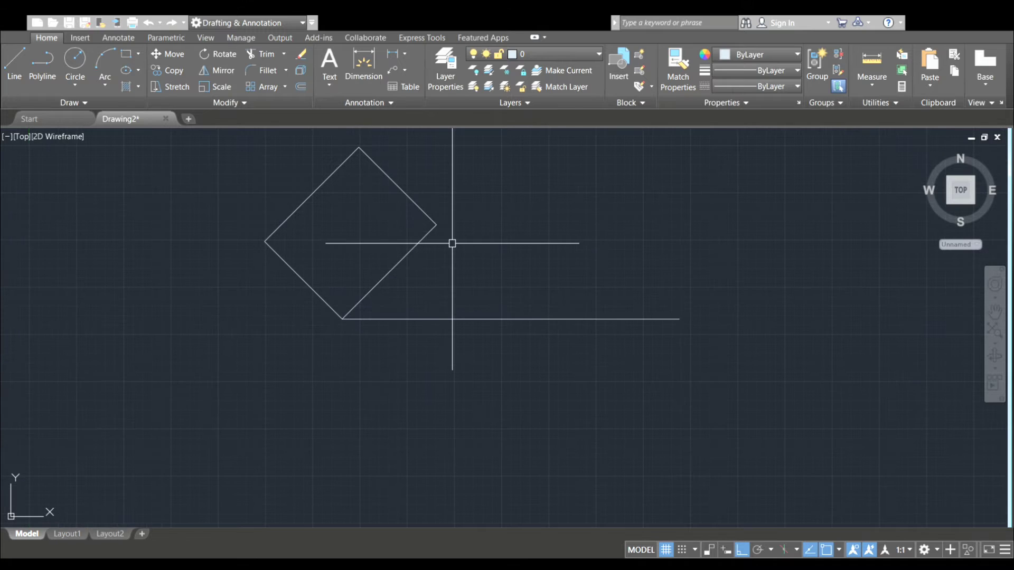
key(ctrl+z)
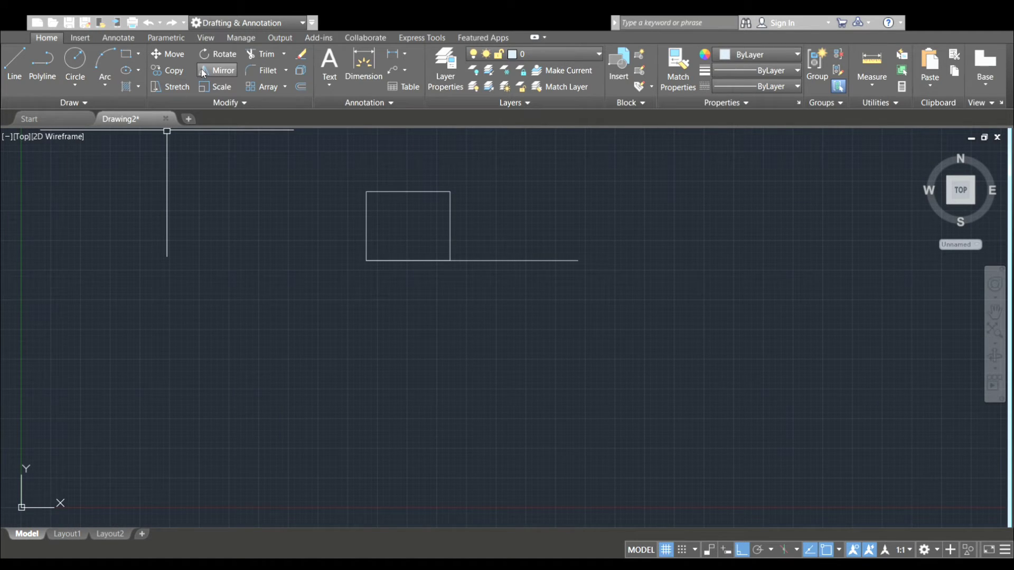
Make a copy of the rectangle rotated 45° about its bottom-left corner
click(215, 53)
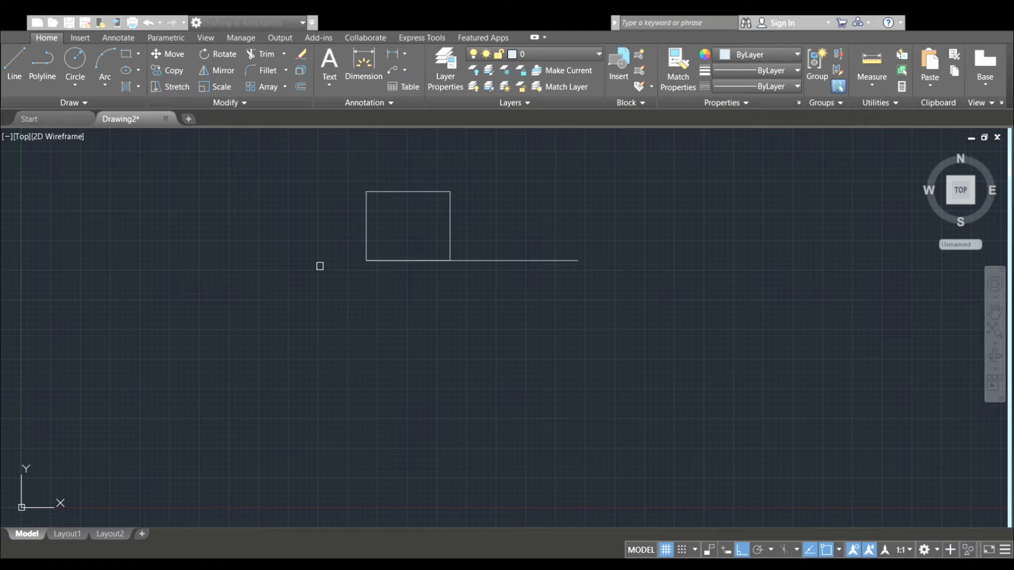
click(367, 247)
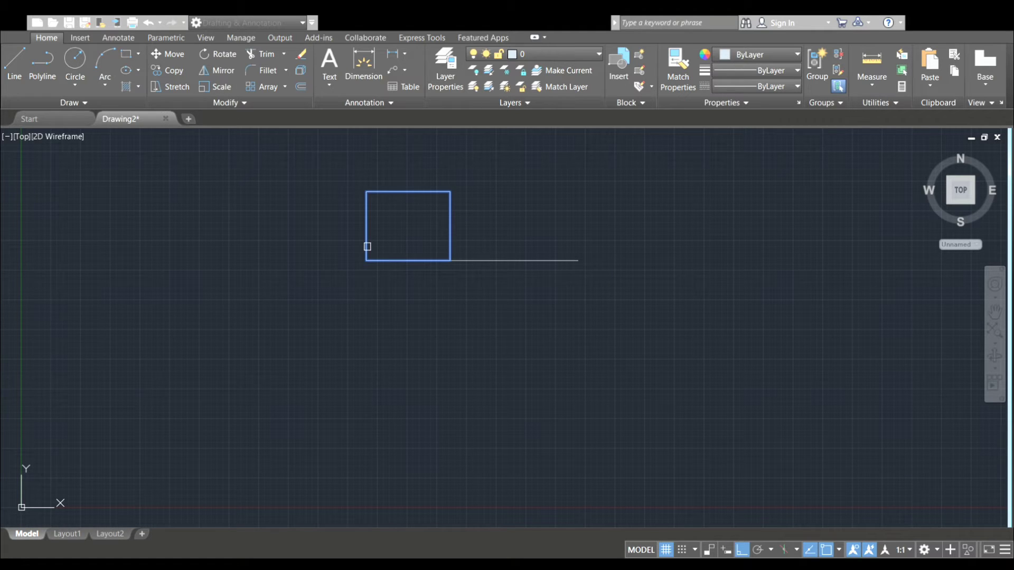
key(Return)
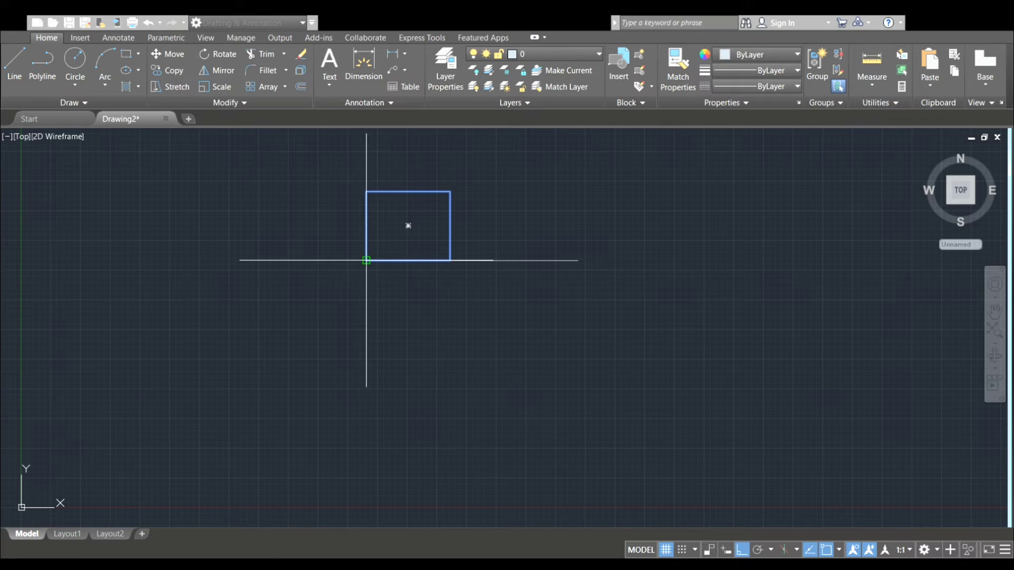
click(366, 260)
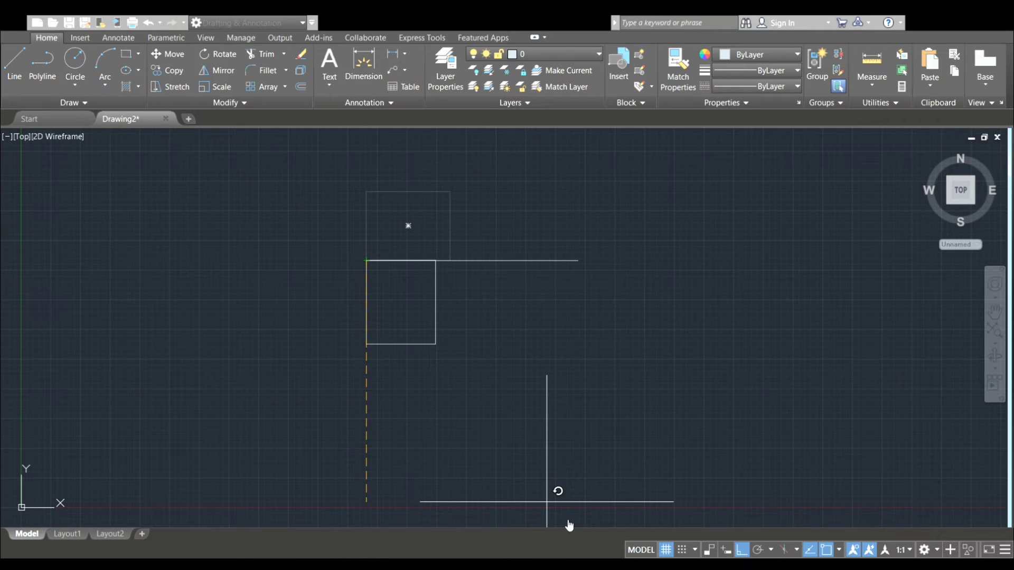
text(c)
key(Return)
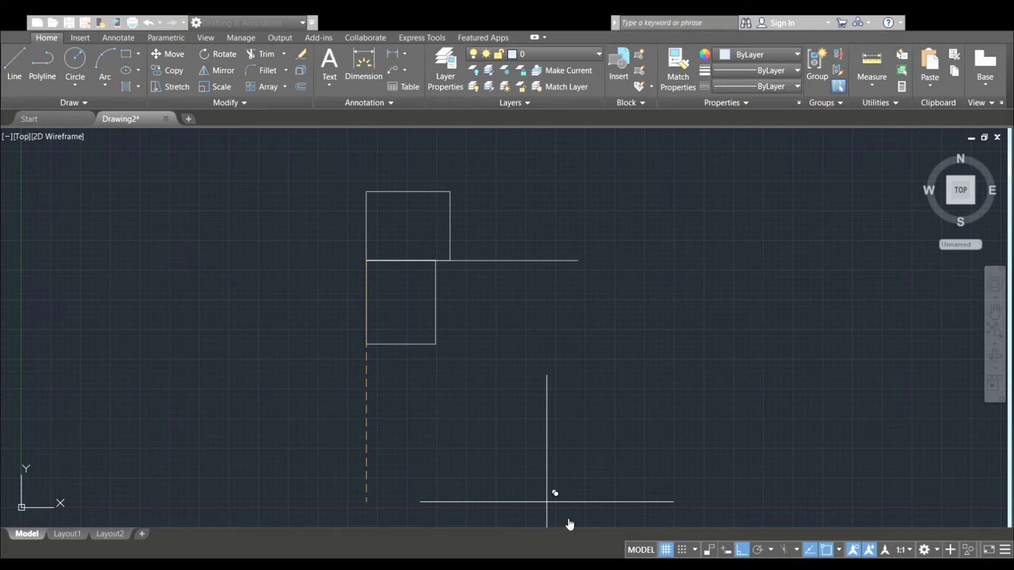
text(45)
key(Return)
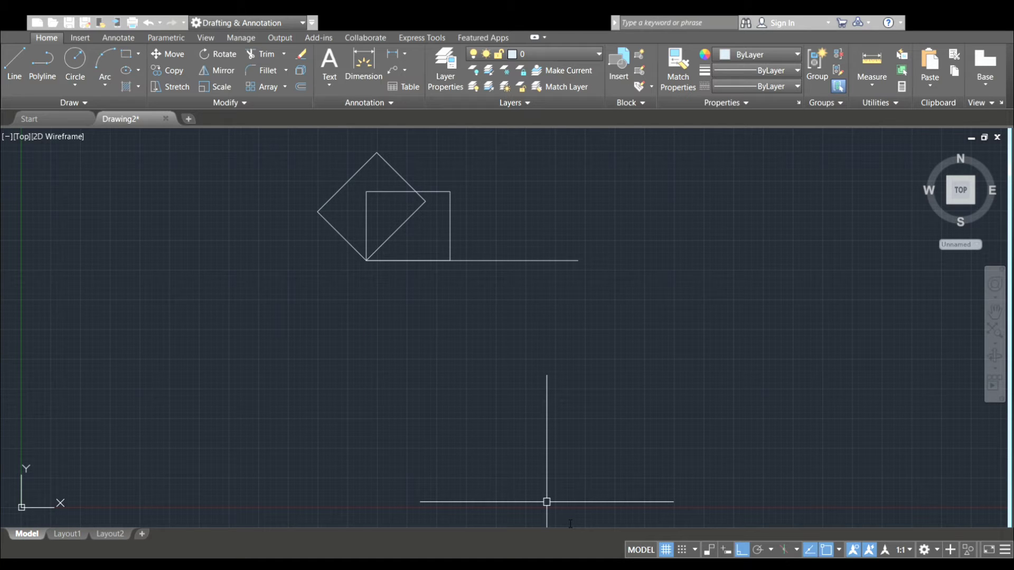
Delete the 45° diamond copy and select the original rectangle for another rotation
middle_drag(375, 222, 365, 281)
scroll(364, 281, up, 4)
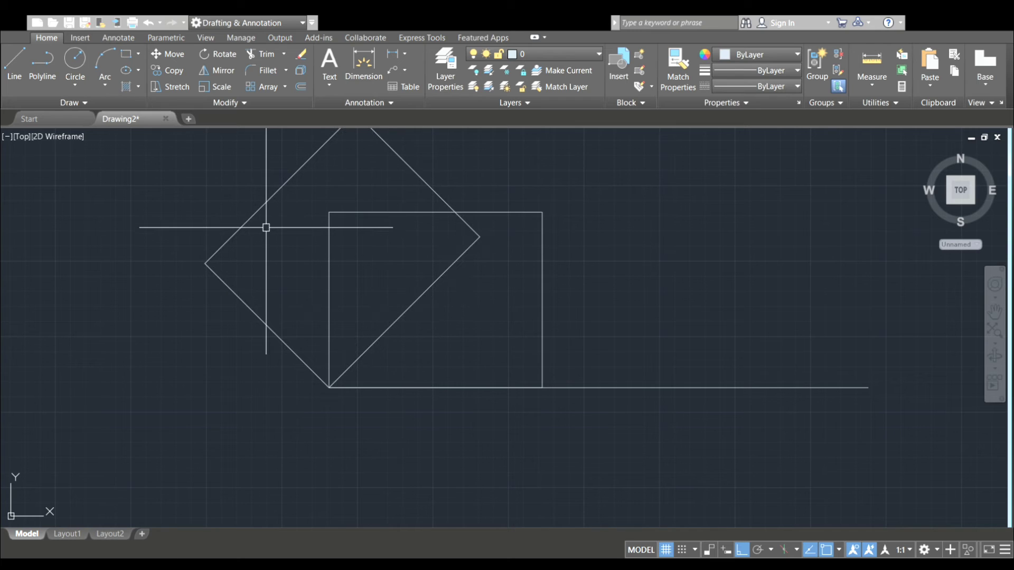
scroll(263, 187, down, 2)
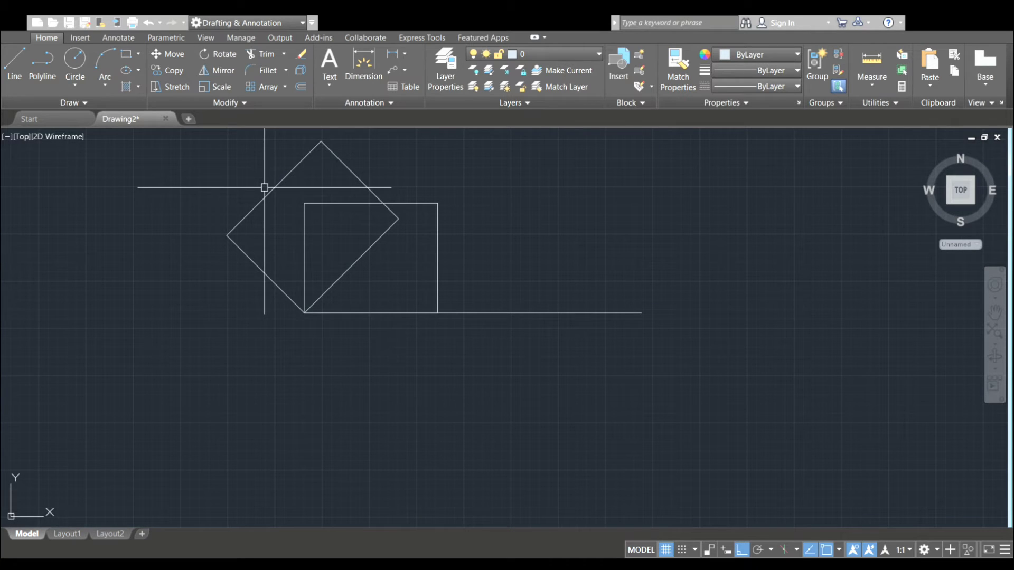
click(270, 194)
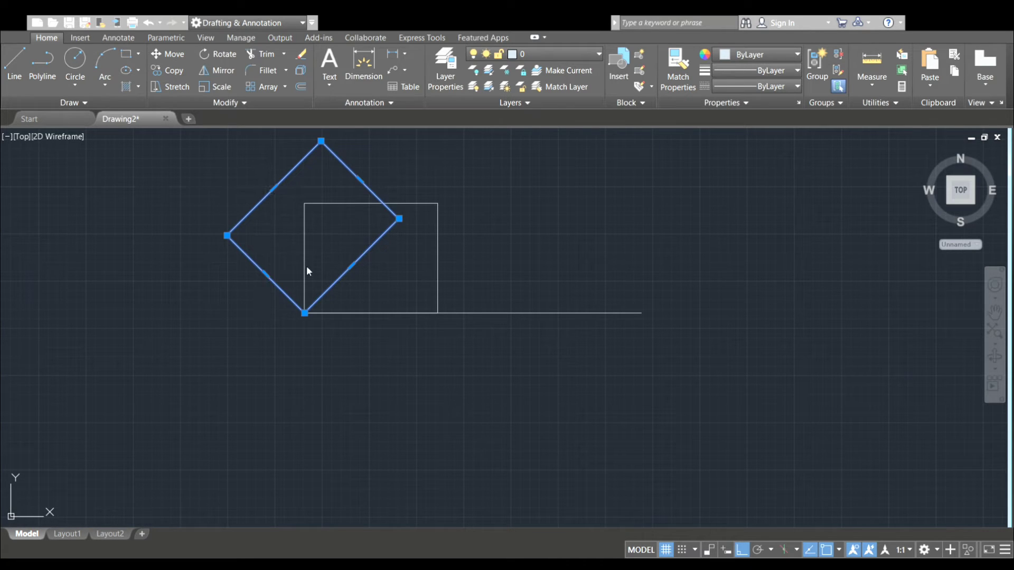
key(Delete)
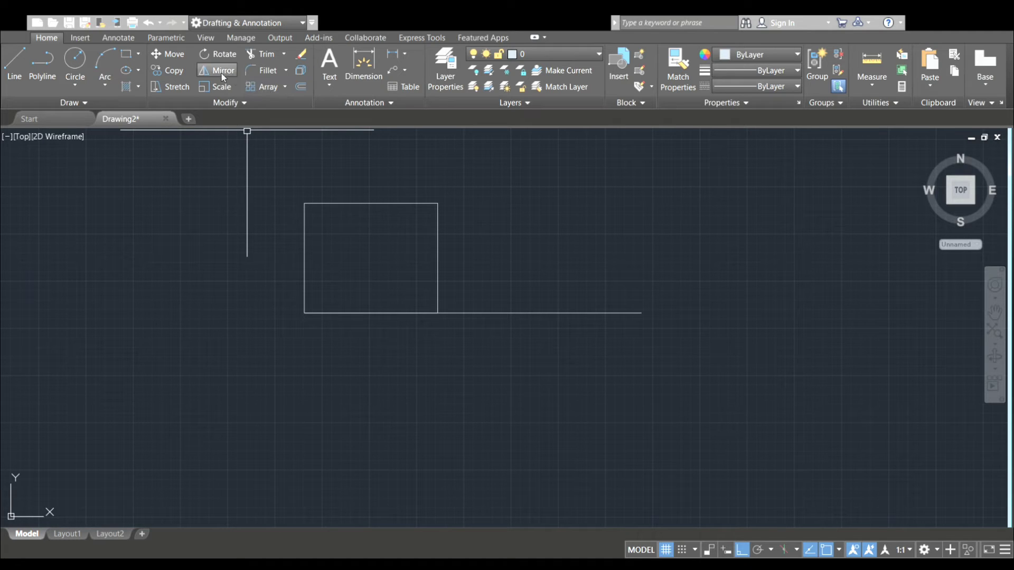
click(221, 71)
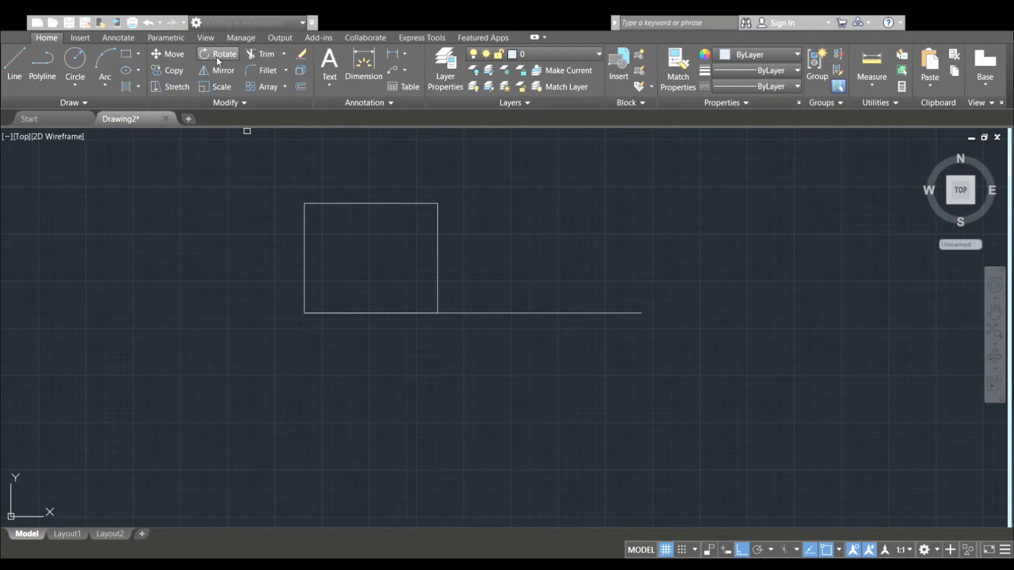
click(306, 294)
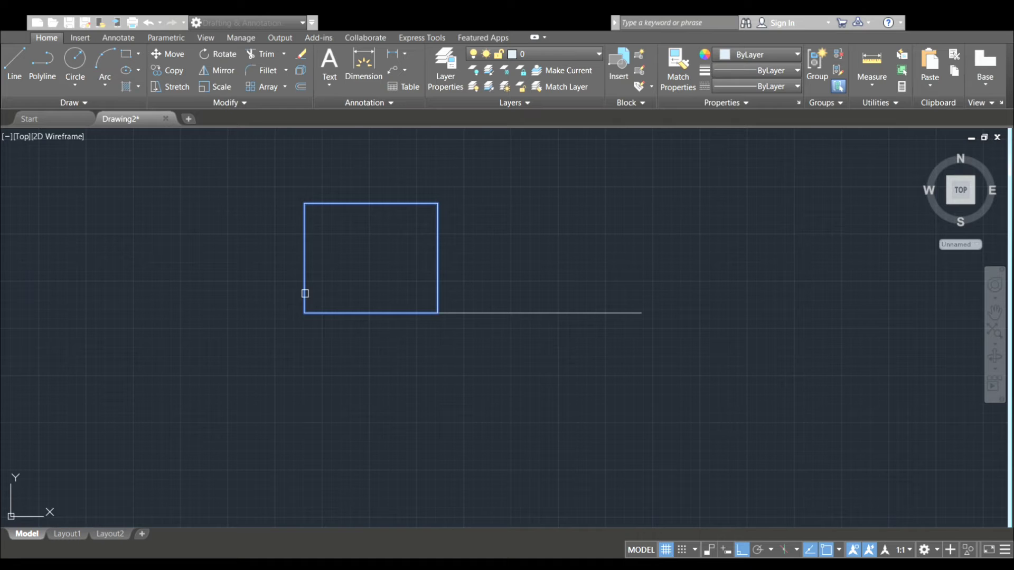
key(Return)
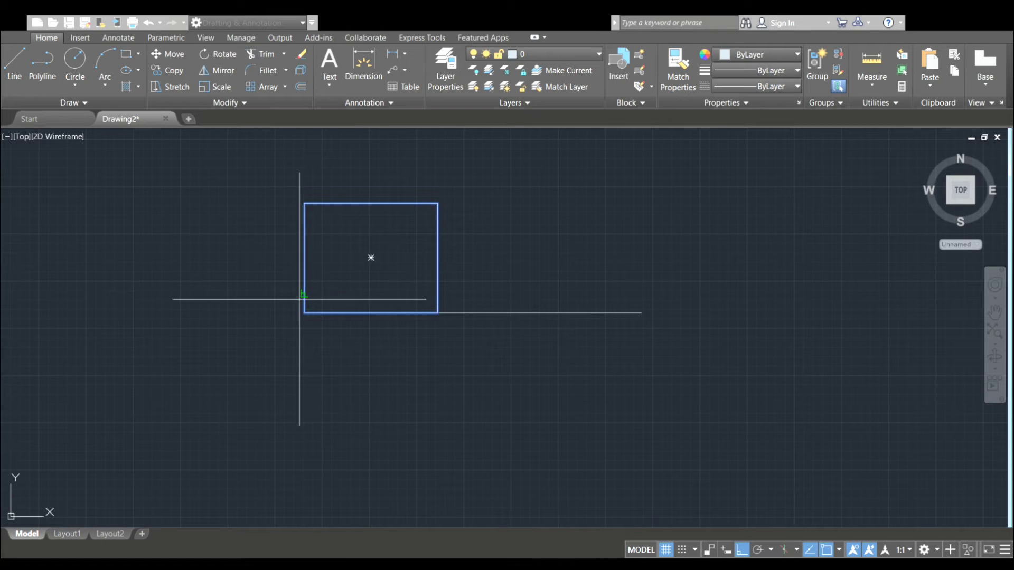
Pivot the rectangle 45° about its bottom-left corner into a diamond on the baseline
click(305, 313)
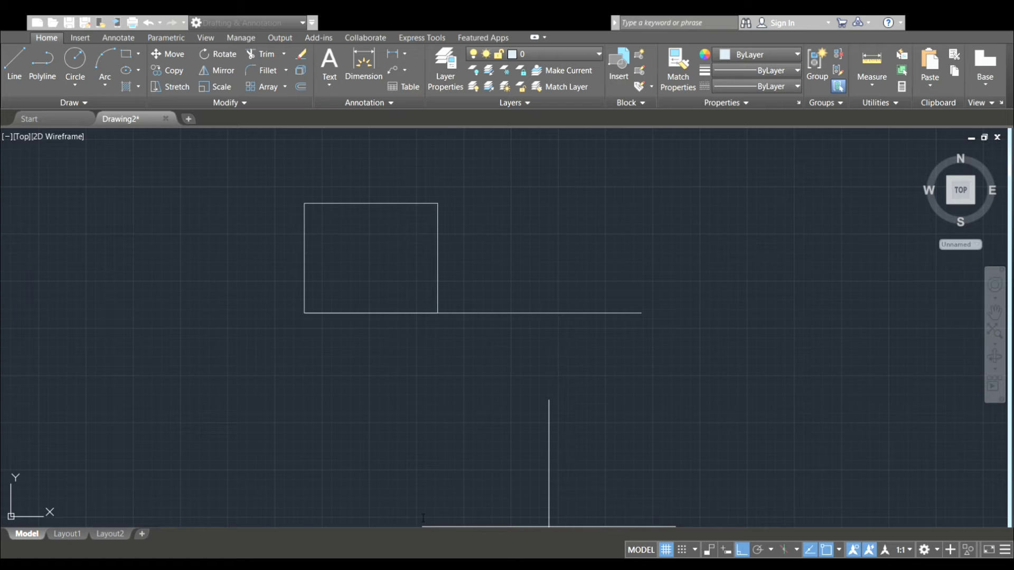
key(ctrl+z)
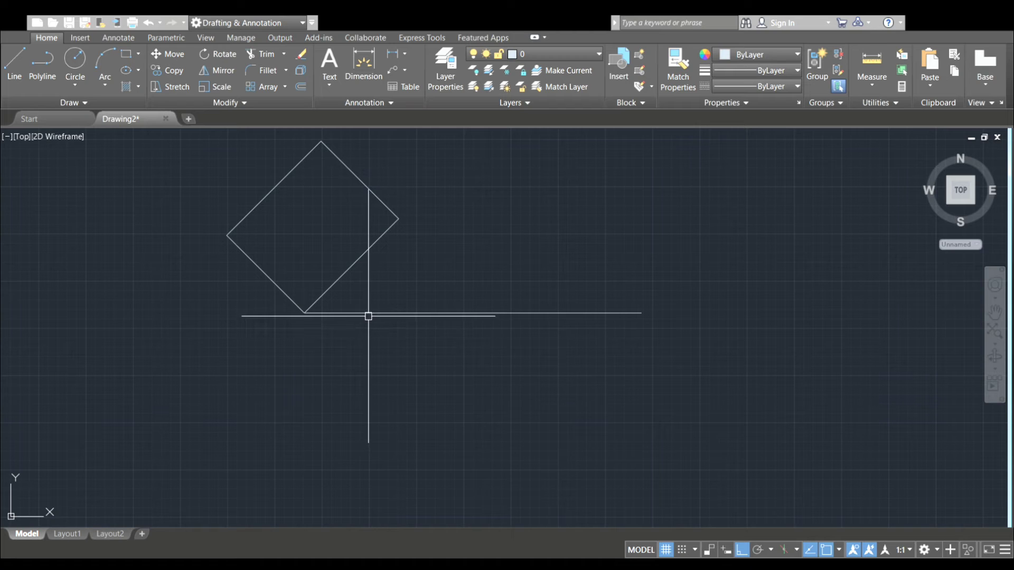
Rotate the diamond about its bottom corner until the rectangle stands upright left of it
middle_drag(358, 329, 354, 354)
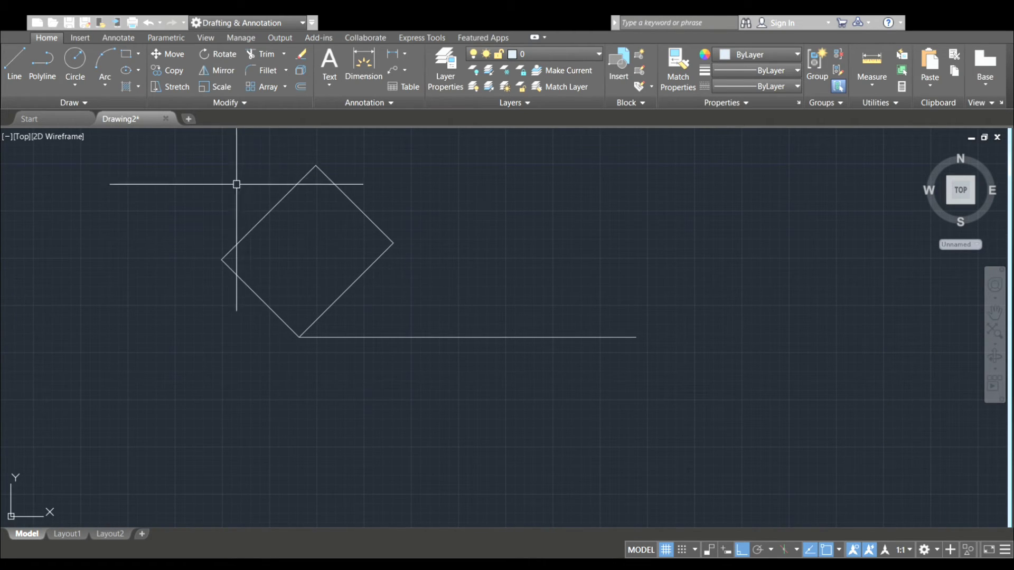
click(227, 56)
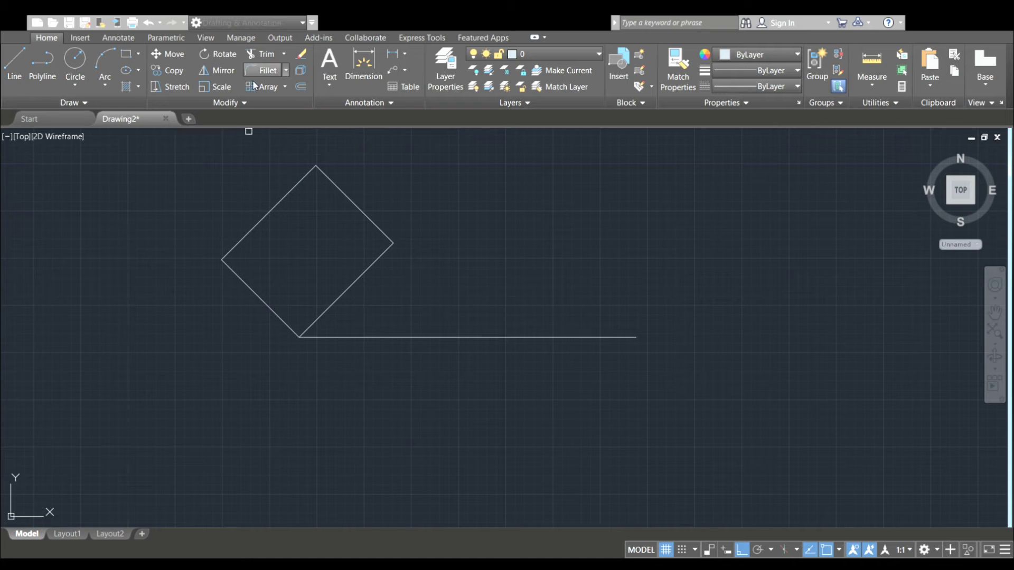
click(344, 294)
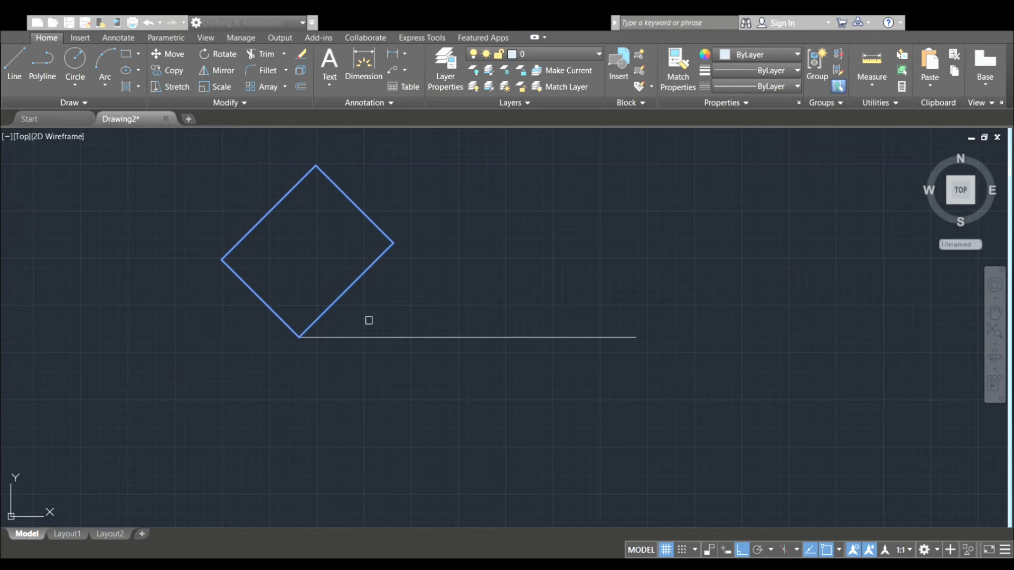
key(Return)
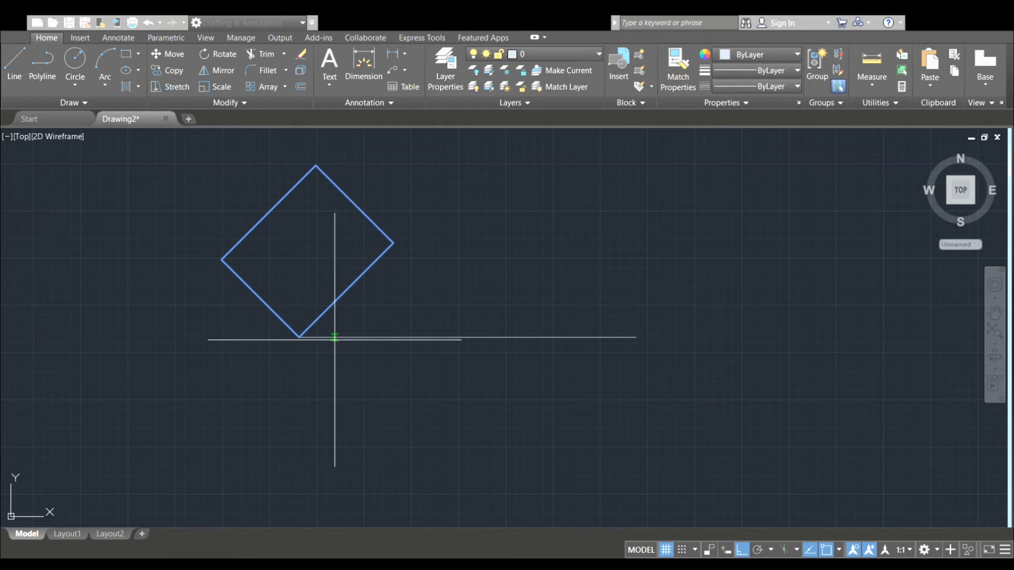
click(300, 338)
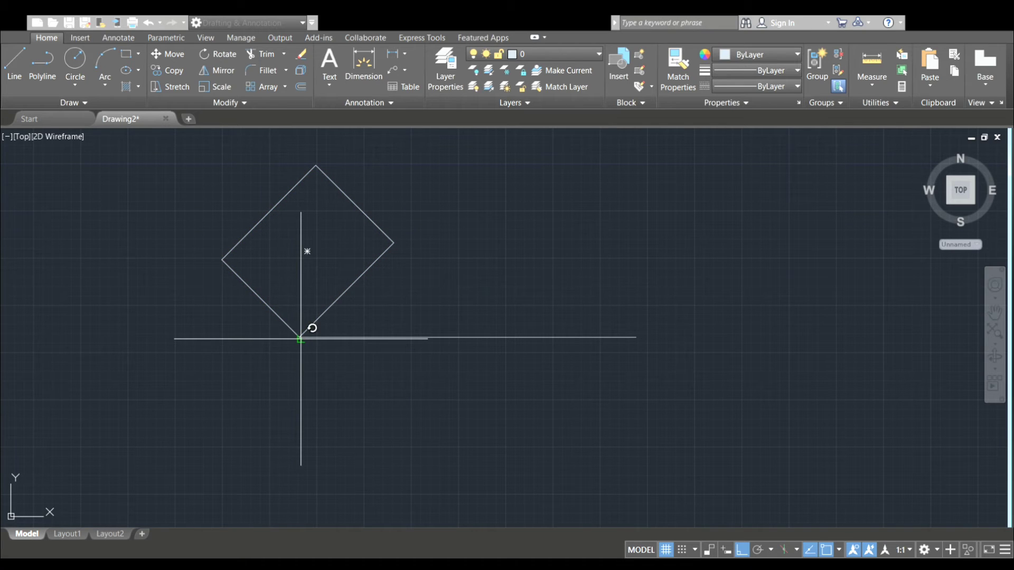
key(Escape)
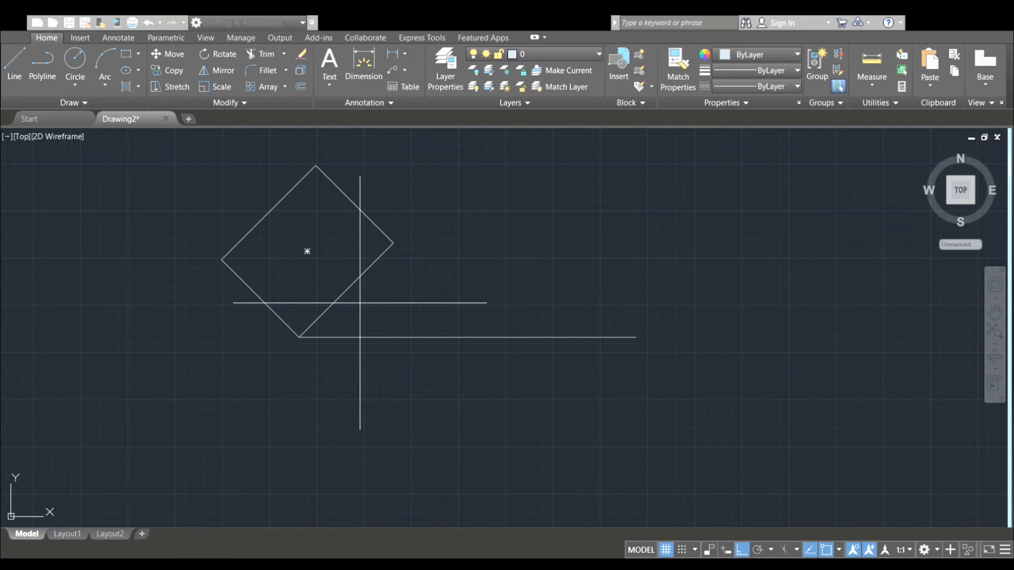
click(300, 337)
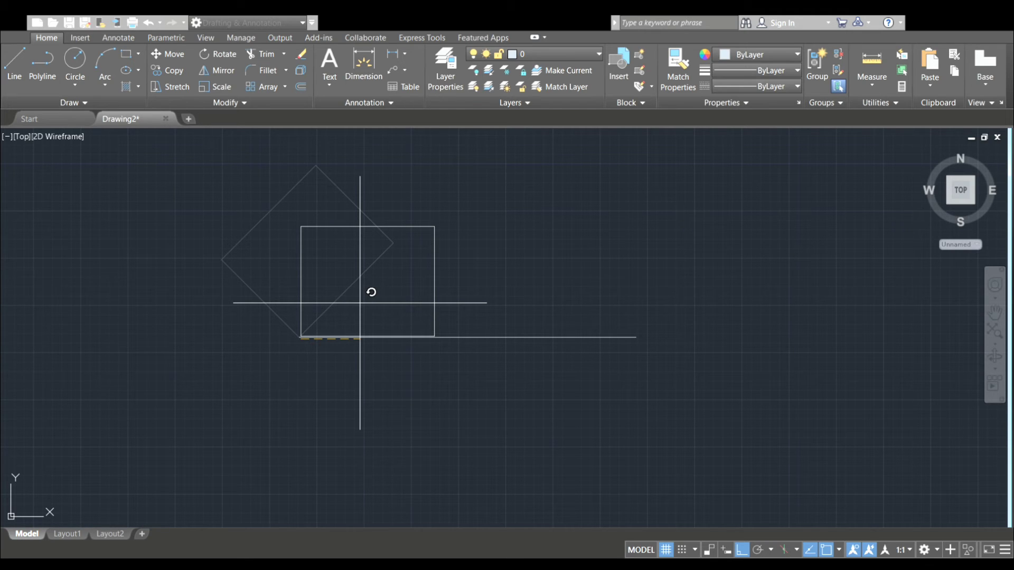
click(360, 302)
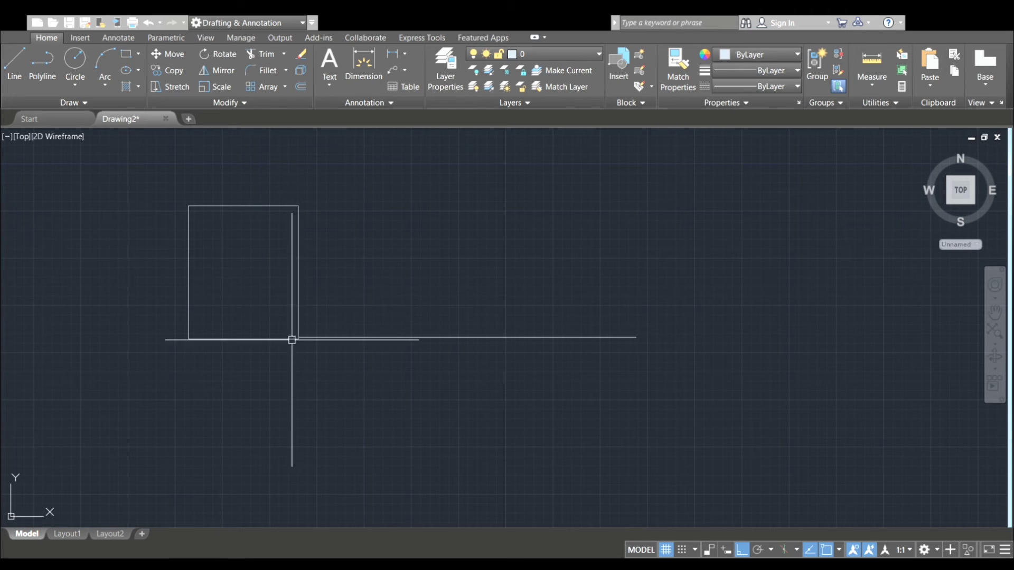
scroll(290, 339, up, 3)
middle_drag(358, 294, 326, 353)
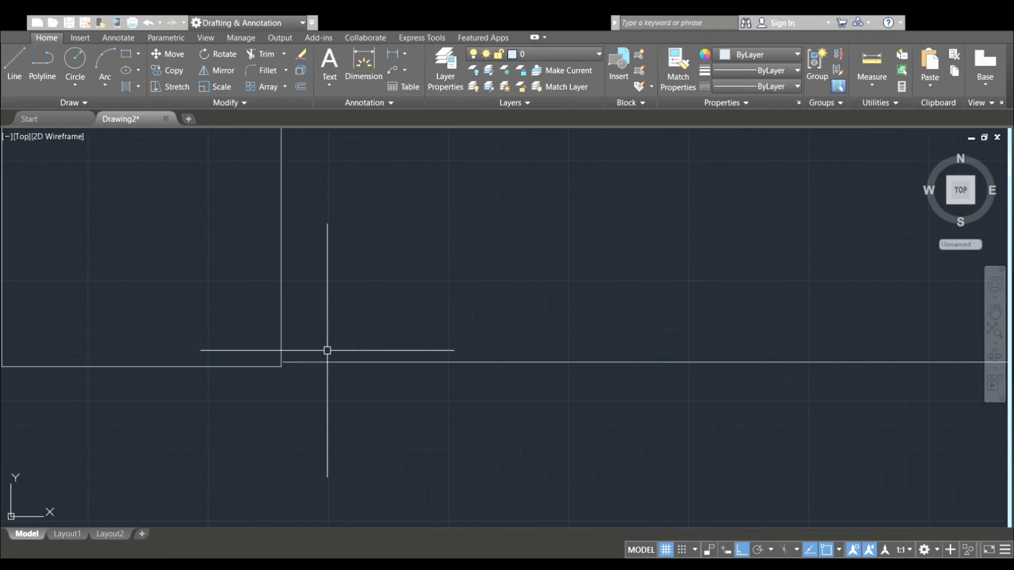
scroll(299, 316, down, 2)
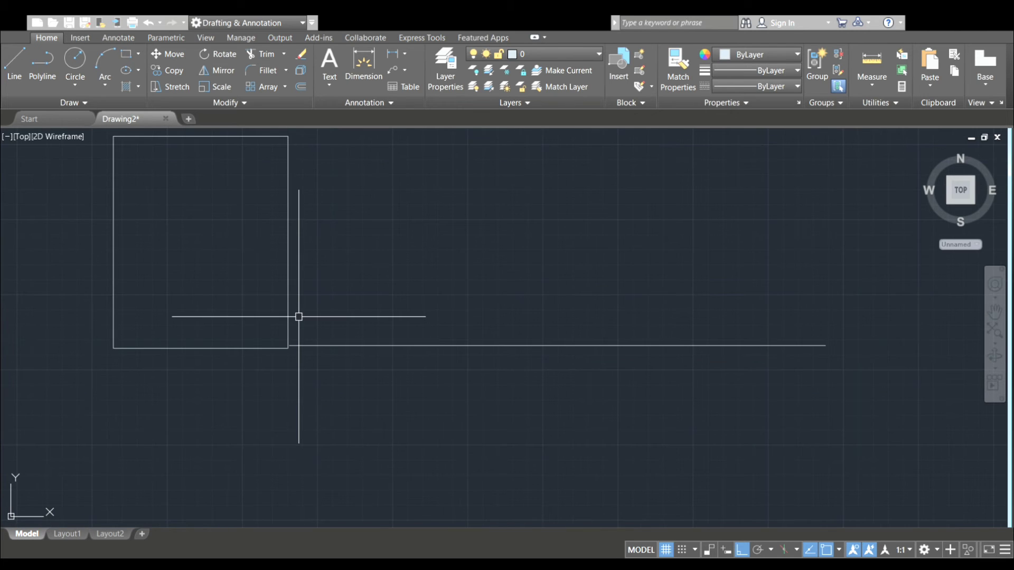
middle_drag(296, 336, 278, 364)
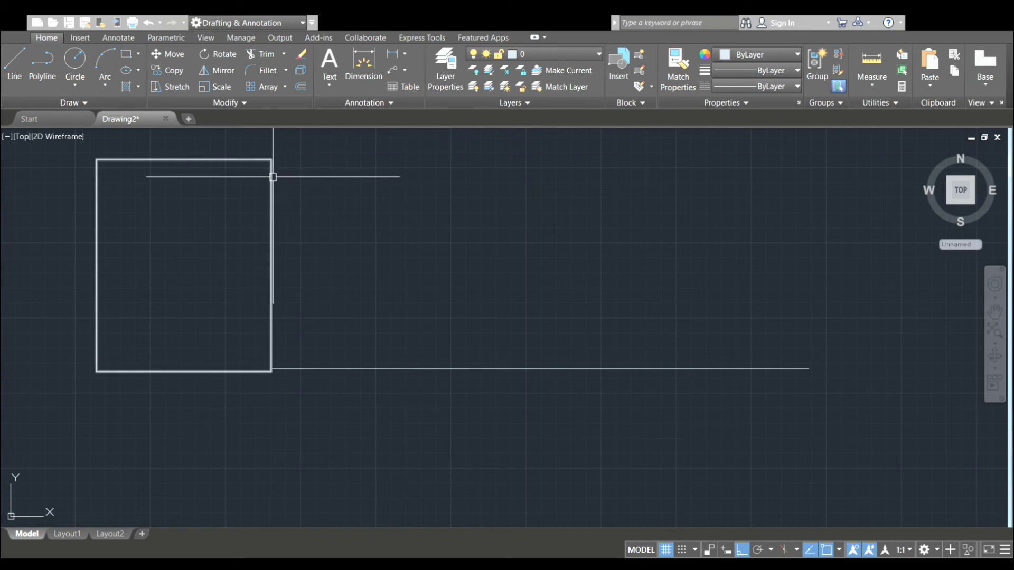
Undo three edits to restore the upright rectangle, then select it for rotation
click(149, 23)
click(149, 23)
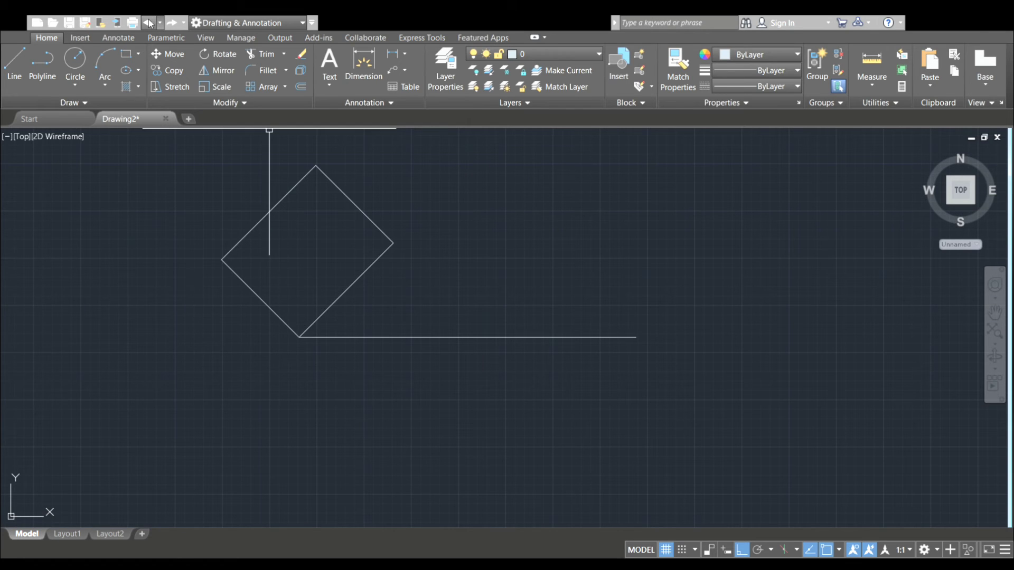
click(149, 23)
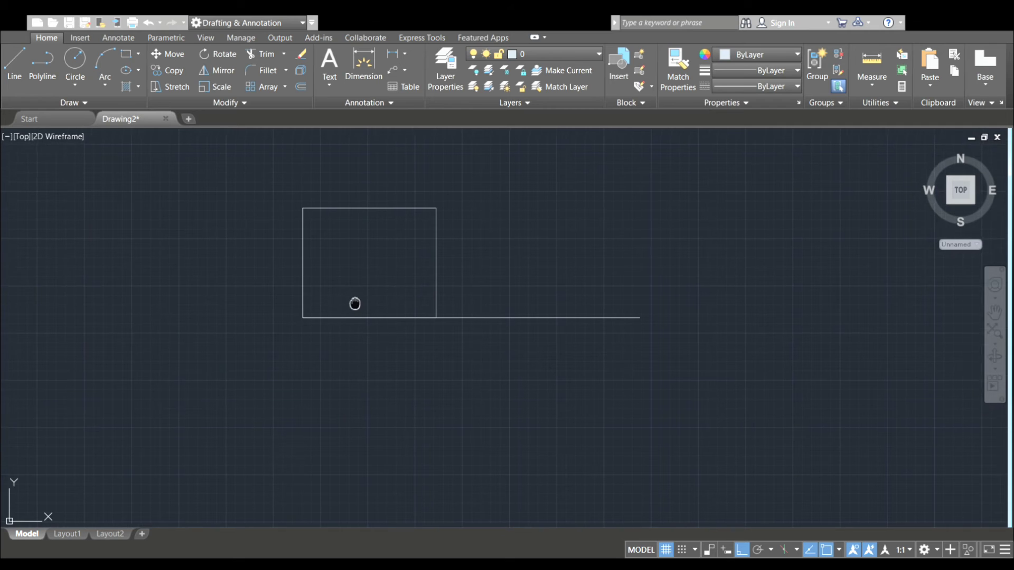
middle_drag(354, 301, 297, 316)
click(231, 55)
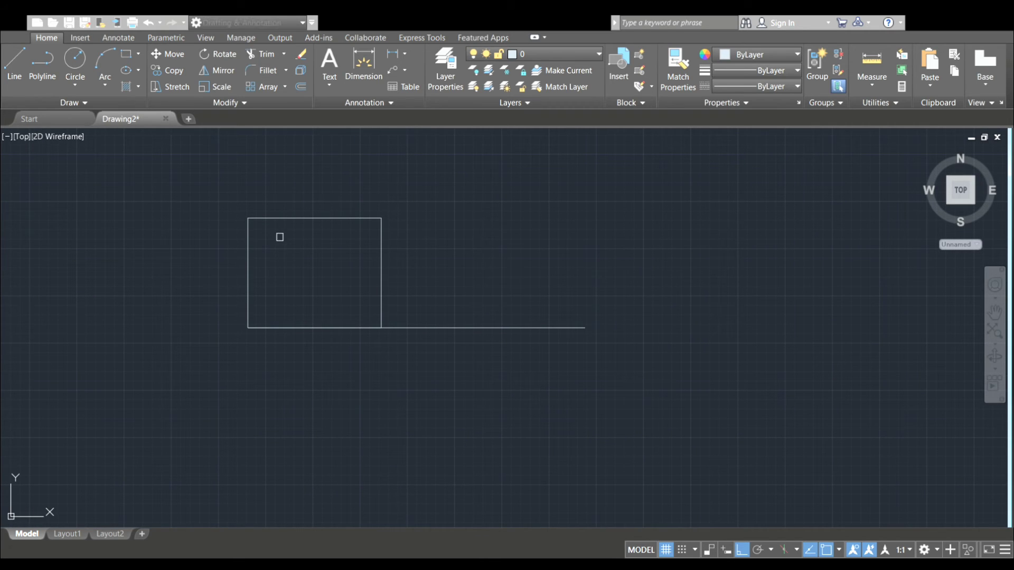
click(279, 217)
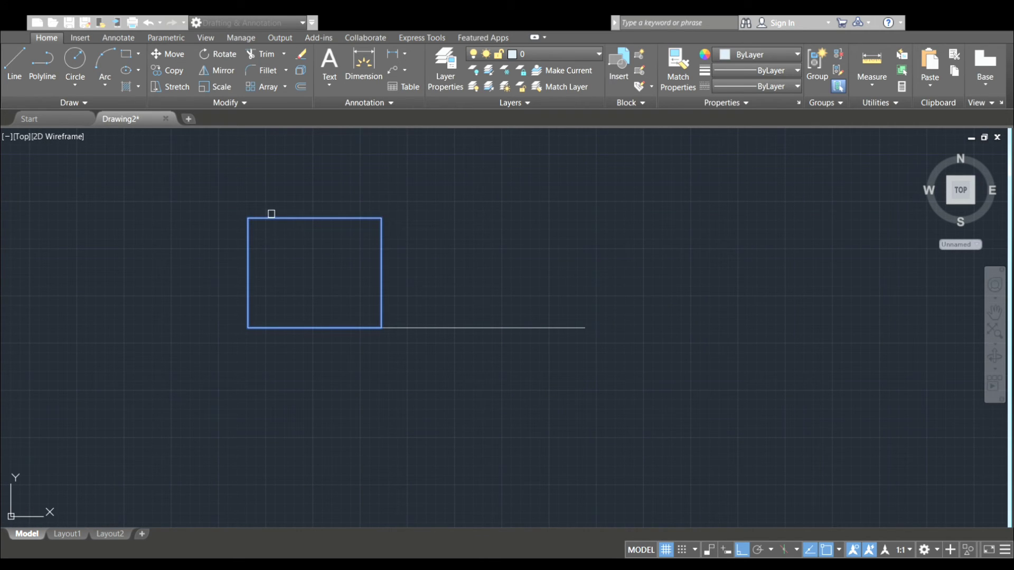
Turn the rectangle 45° about its lower-left corner into a diamond at the baseline's end
key(Return)
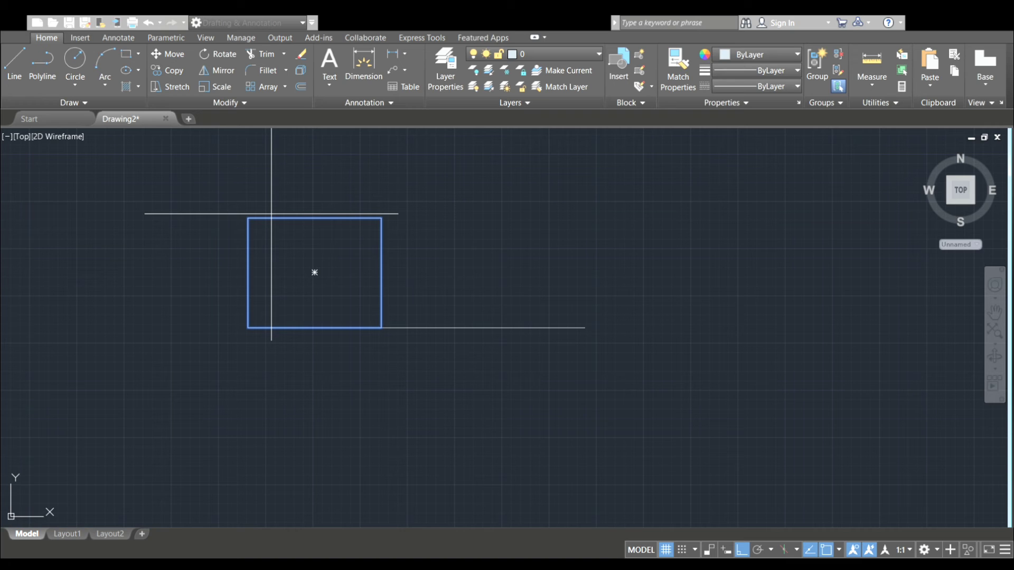
click(248, 328)
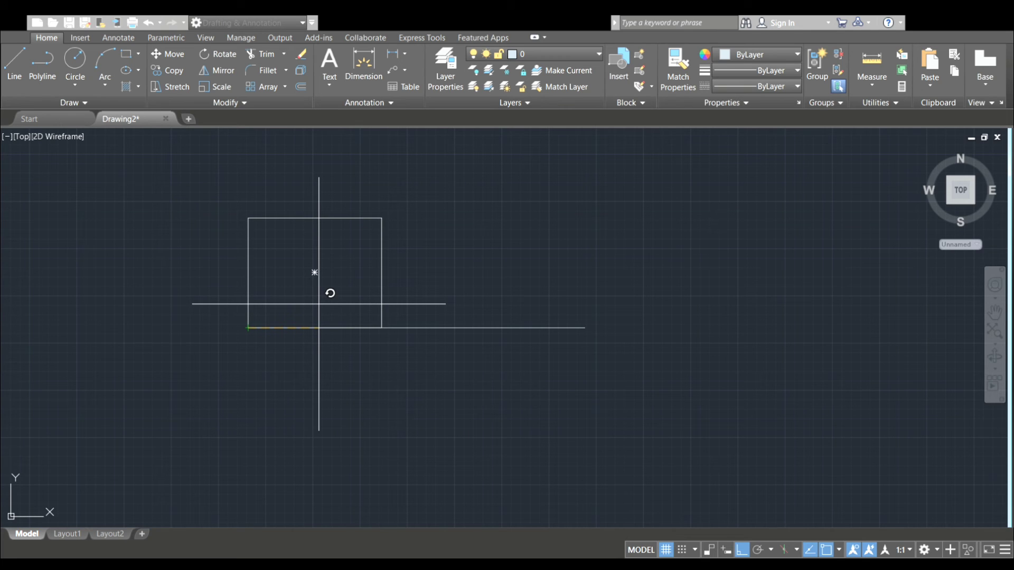
text(45)
key(Return)
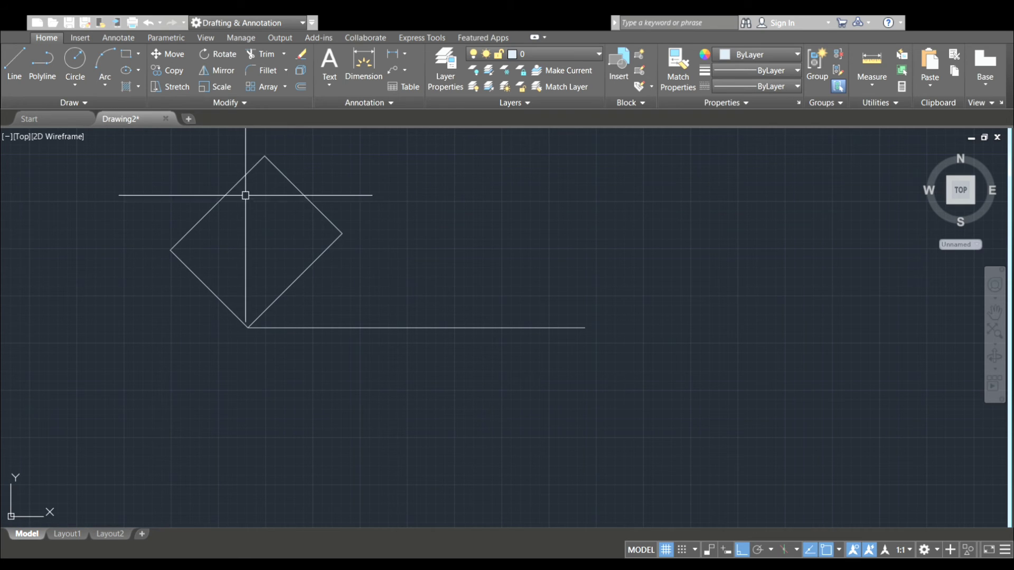
click(218, 54)
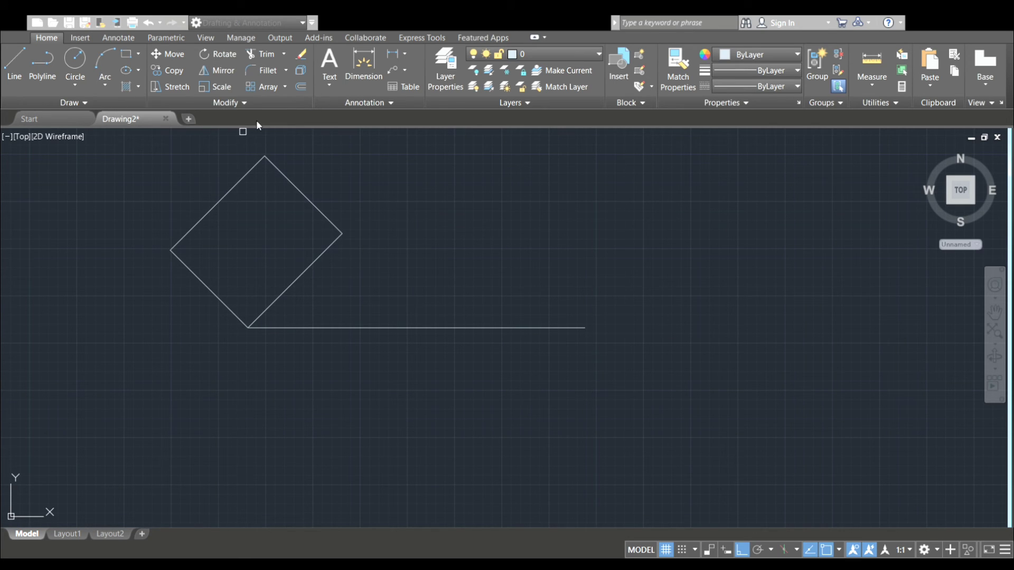
Rotate the diamond further about its bottom corner so it leans left over the baseline's start
click(286, 180)
key(Return)
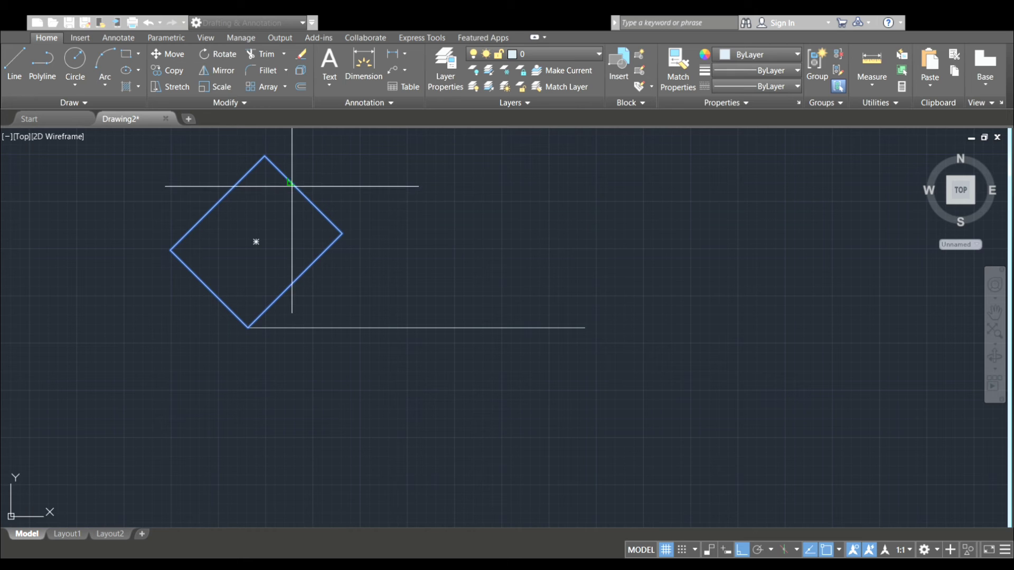
click(248, 328)
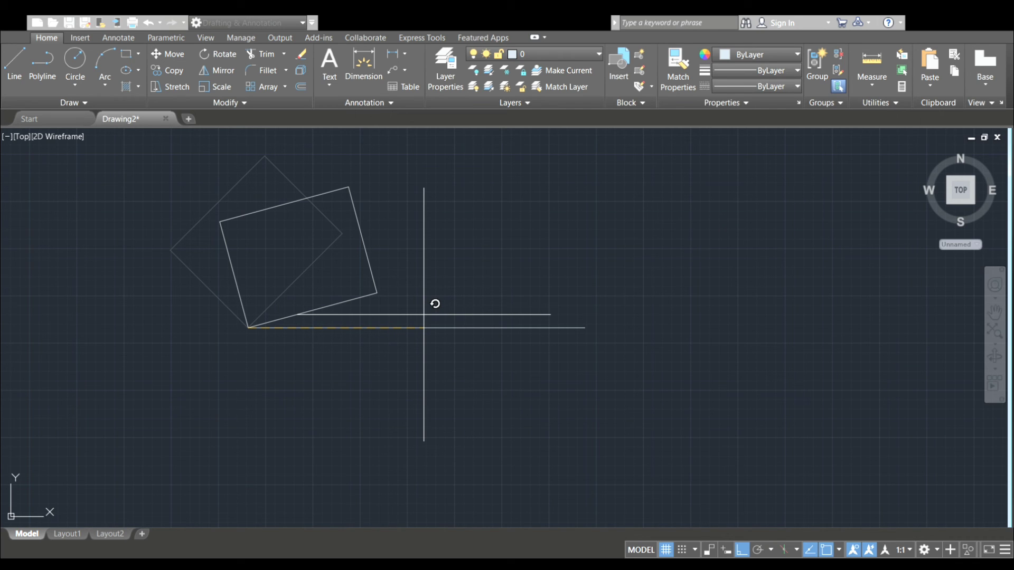
click(424, 314)
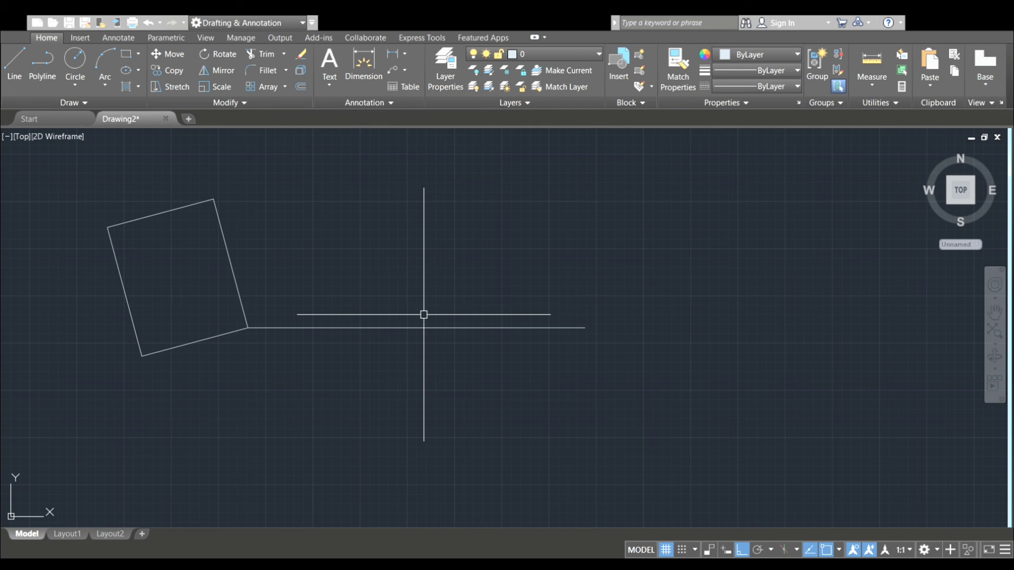
Dimension the angle between the tilted square's edge and the baseline, reading 105°
scroll(248, 330, up, 2)
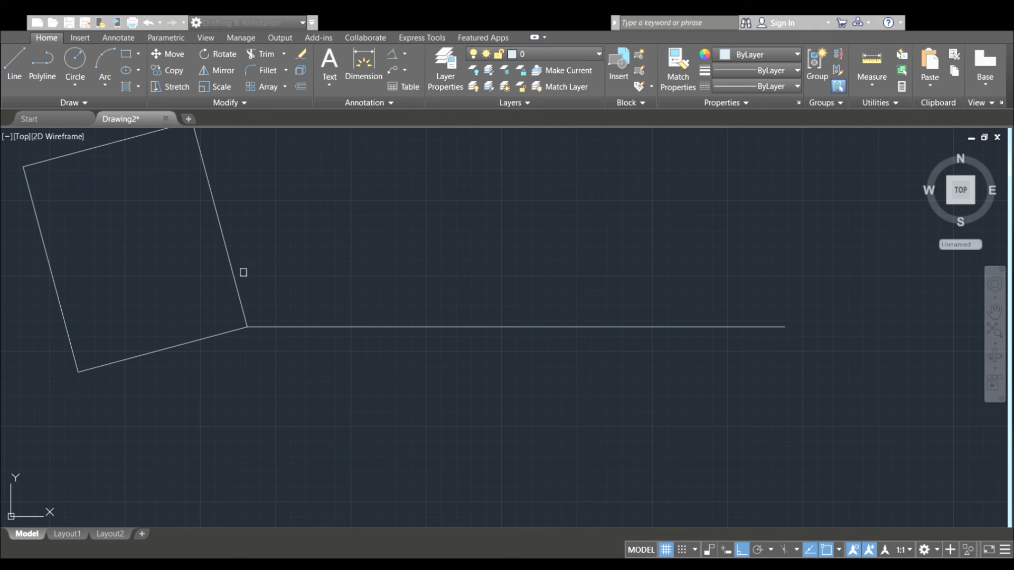
click(240, 294)
click(266, 323)
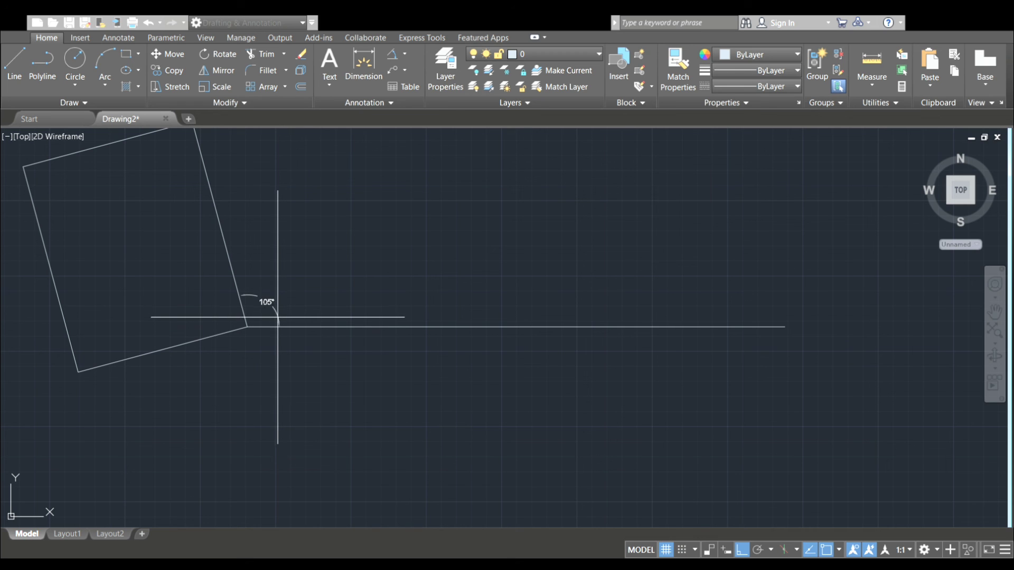
scroll(320, 338, up, 2)
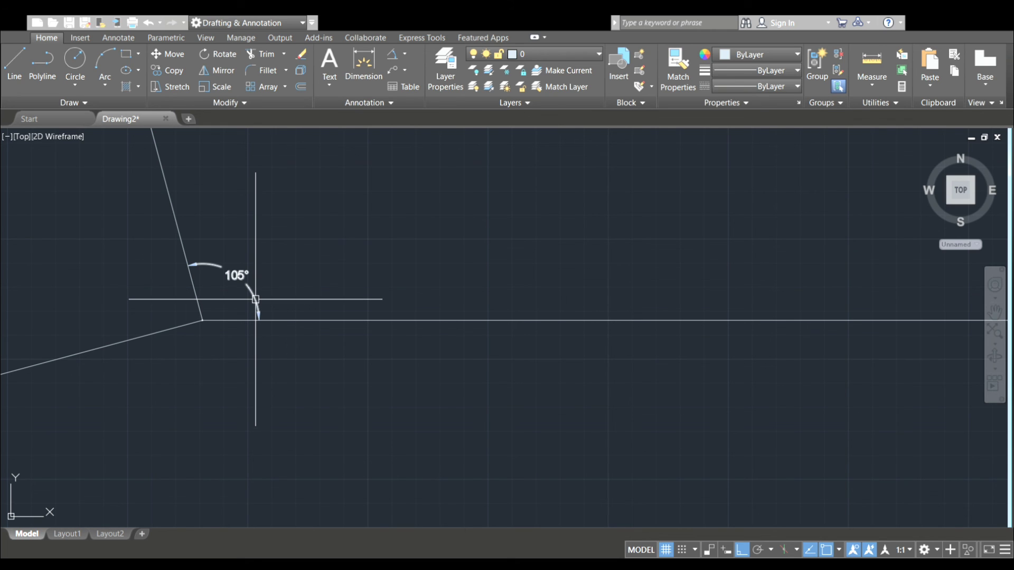
scroll(261, 312, down, 2)
middle_drag(261, 313, 274, 352)
click(274, 351)
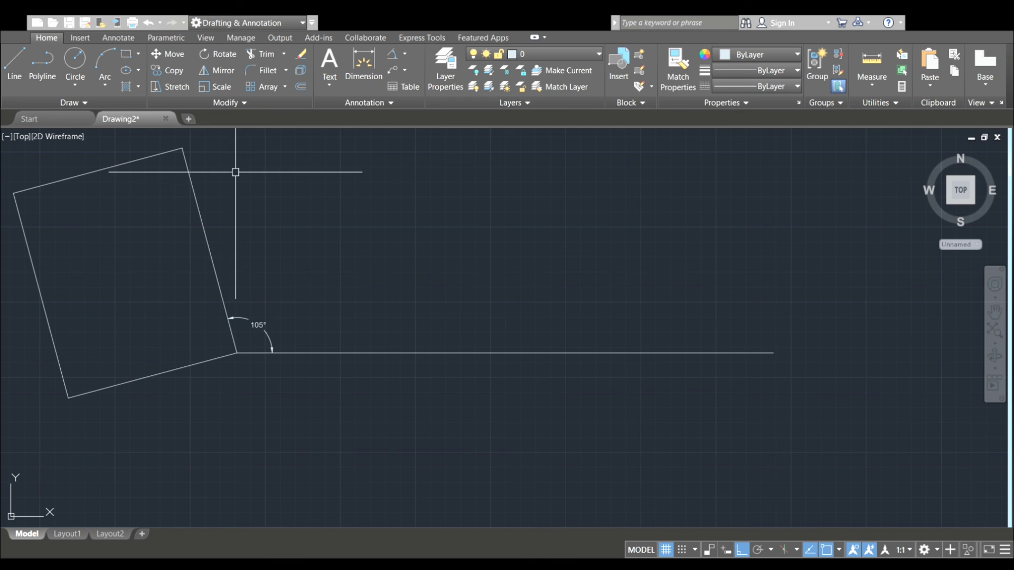
Window-select the tilted rectangle, its baseline and the 105° dimension, then delete them all
scroll(227, 301, down, 2)
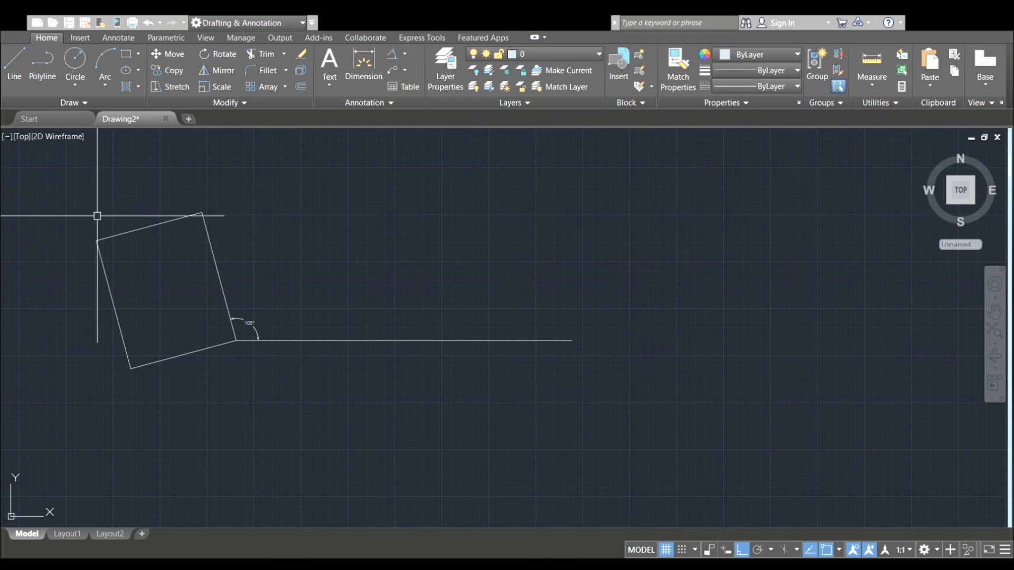
click(60, 195)
click(661, 418)
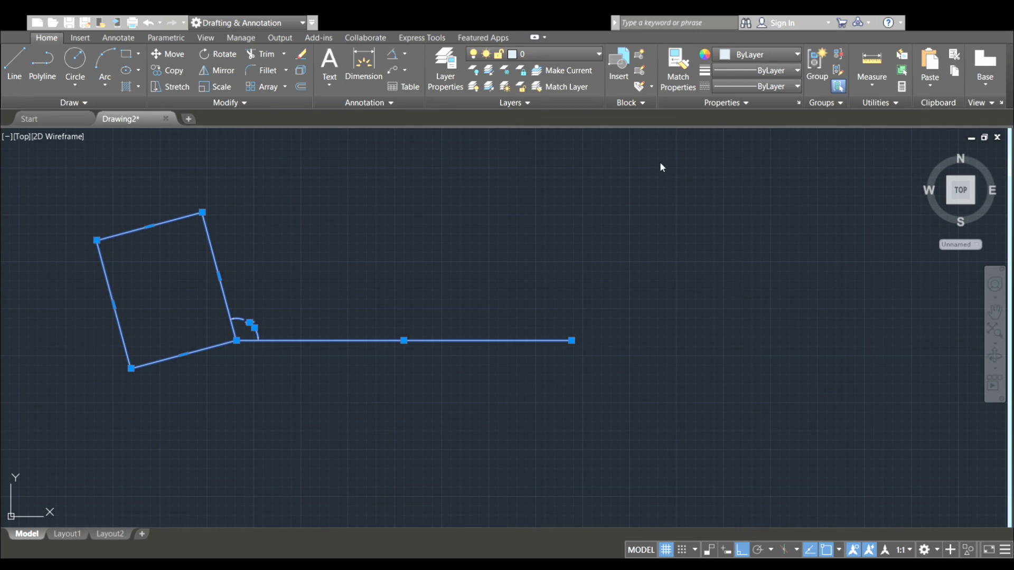
key(Delete)
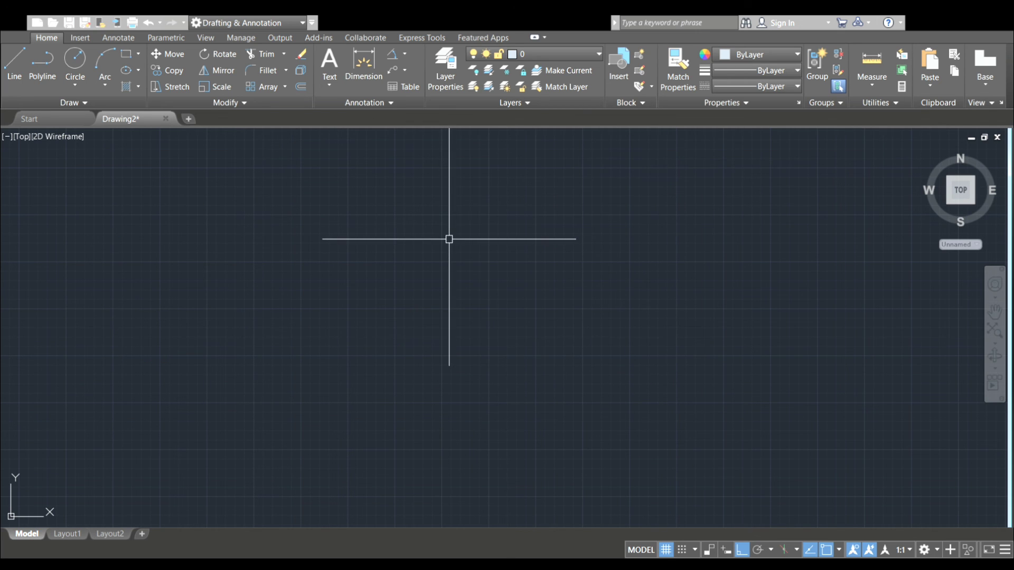